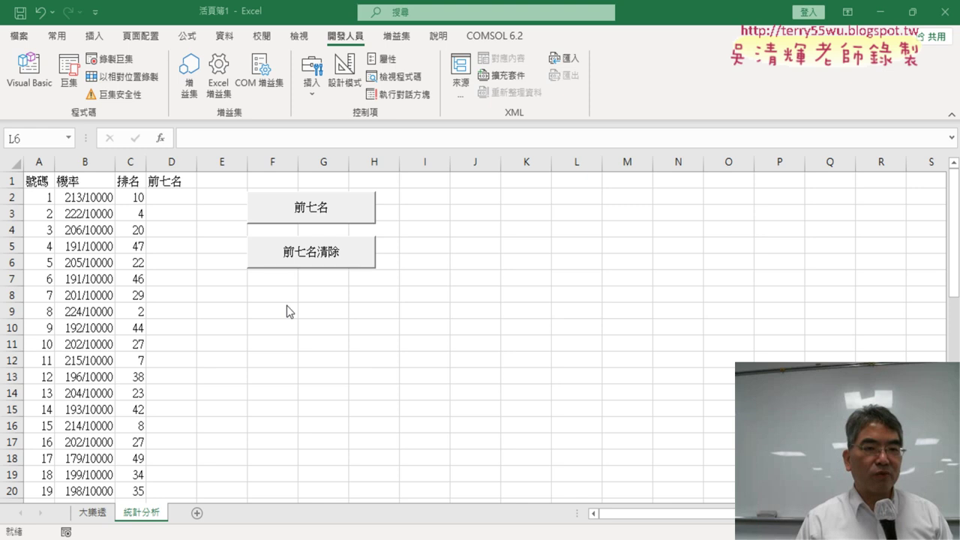
# Step: Fill column D under 前七名 with 2, 8, 11, 30, 31, 41, 43 via the macro buttons, clearing and rerunning once
pyautogui.click(171, 180)
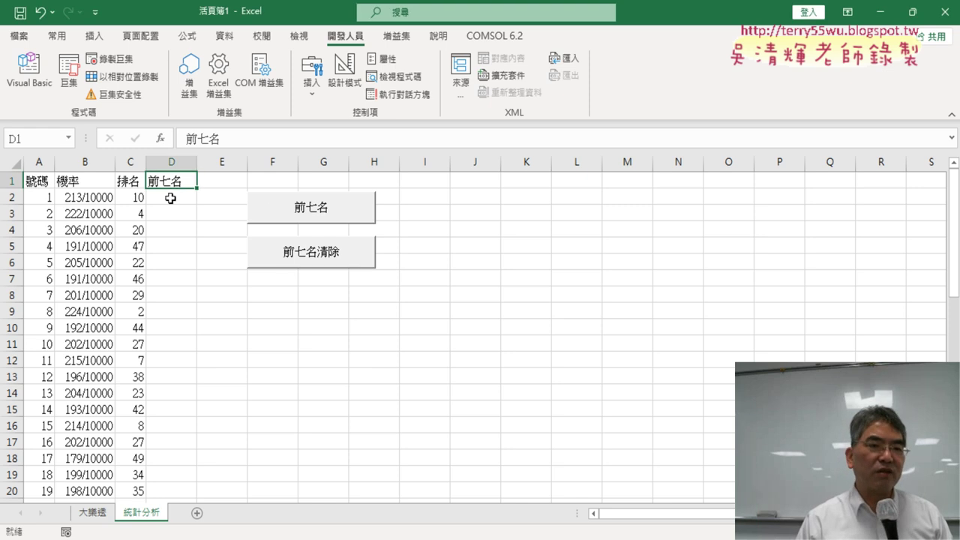
pyautogui.moveTo(172, 197); pyautogui.dragTo(171, 343)
pyautogui.click(264, 362)
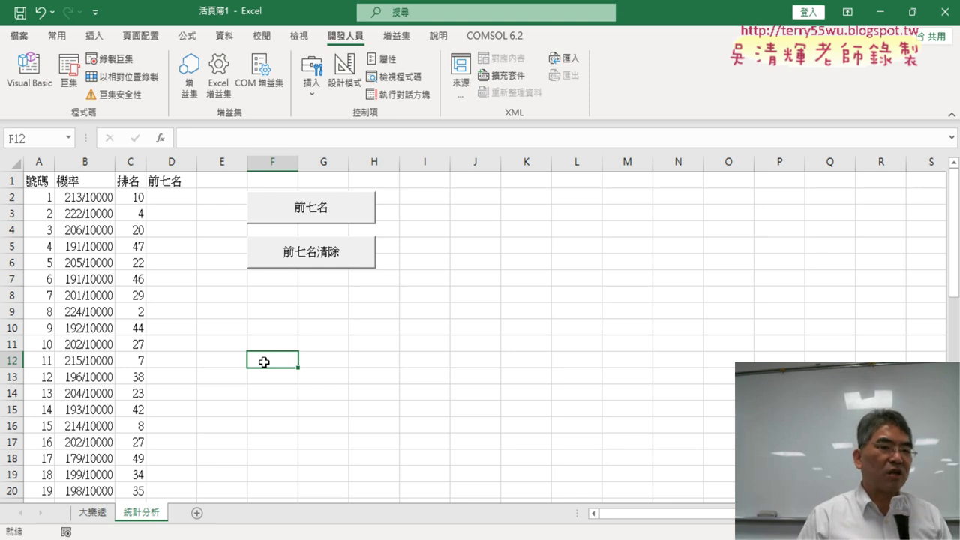
pyautogui.click(339, 216)
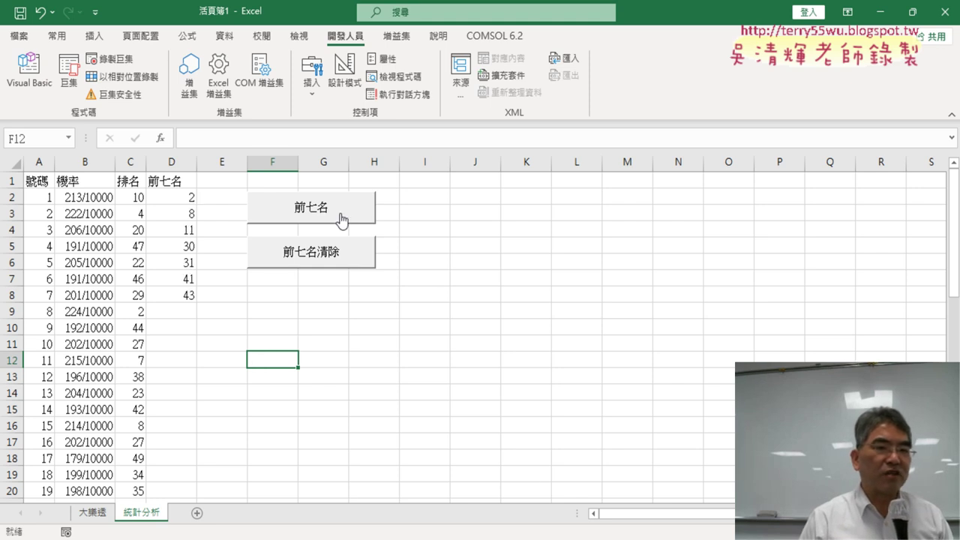
pyautogui.click(313, 255)
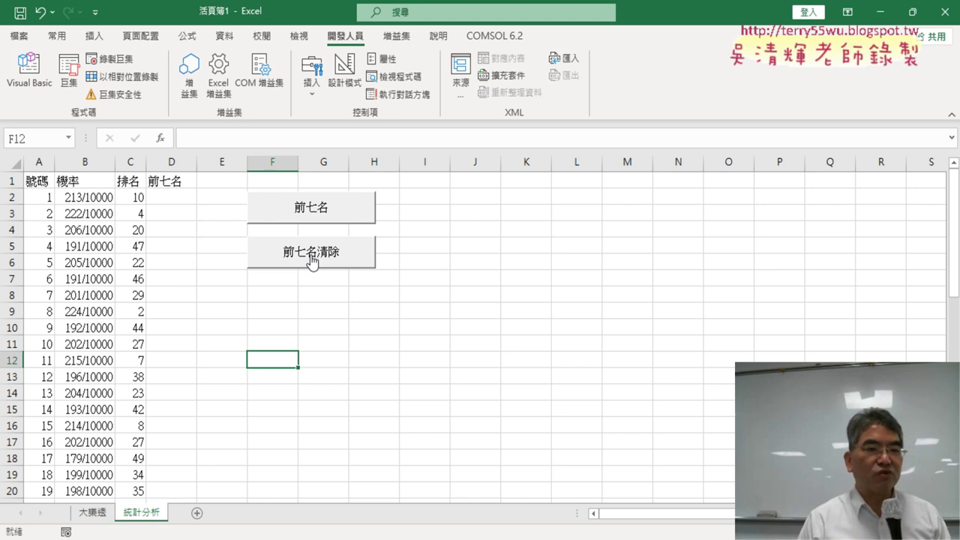
pyautogui.click(315, 210)
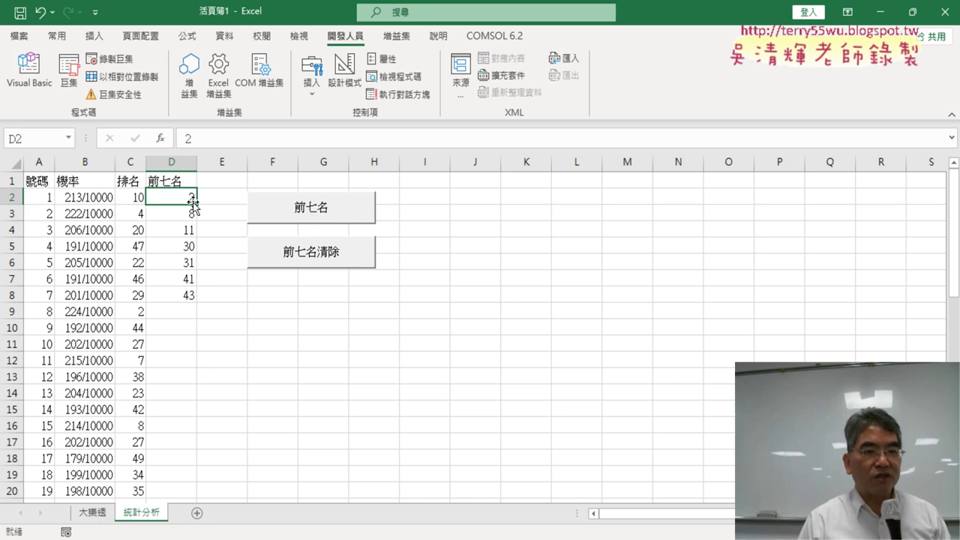
# Step: Inspect the listed numbers in column D and the RANK.EQ rank formula in column C for row 3
pyautogui.moveTo(184, 197); pyautogui.dragTo(188, 294)
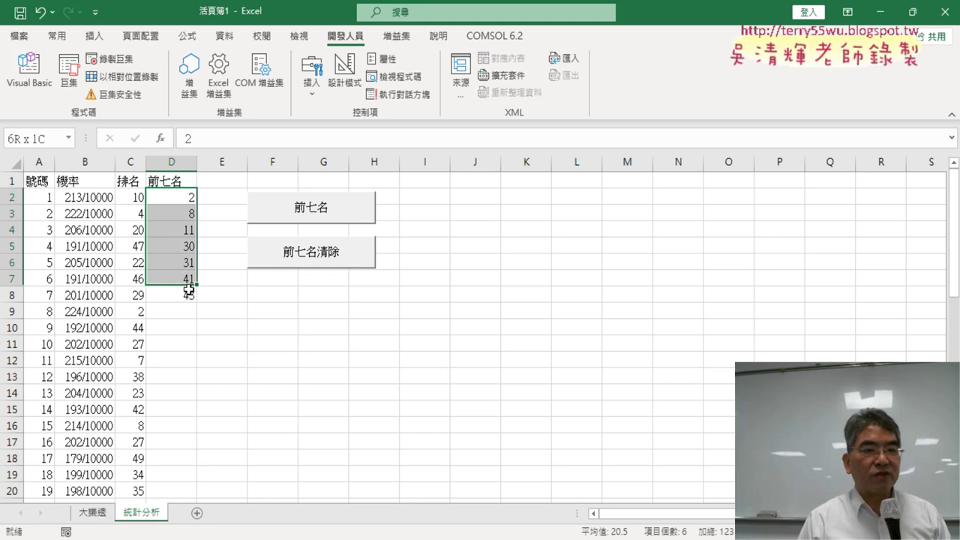
pyautogui.click(128, 210)
pyautogui.click(129, 162)
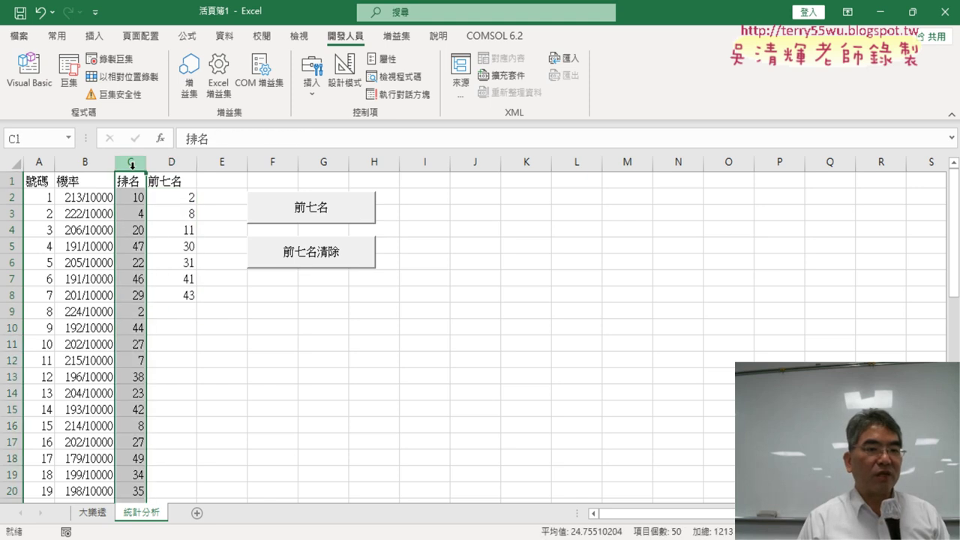
pyautogui.click(135, 214)
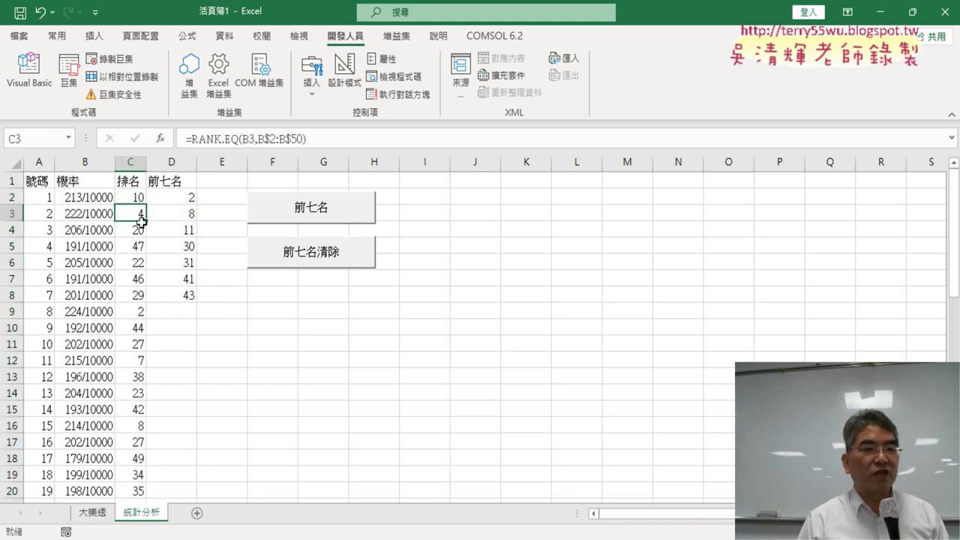
pyautogui.click(33, 214)
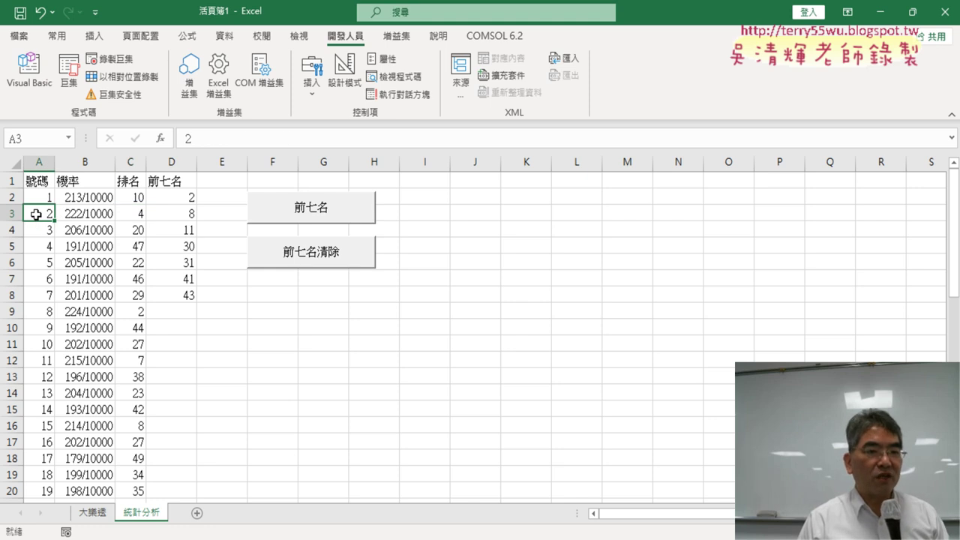
pyautogui.hotkey('shift', 'space')
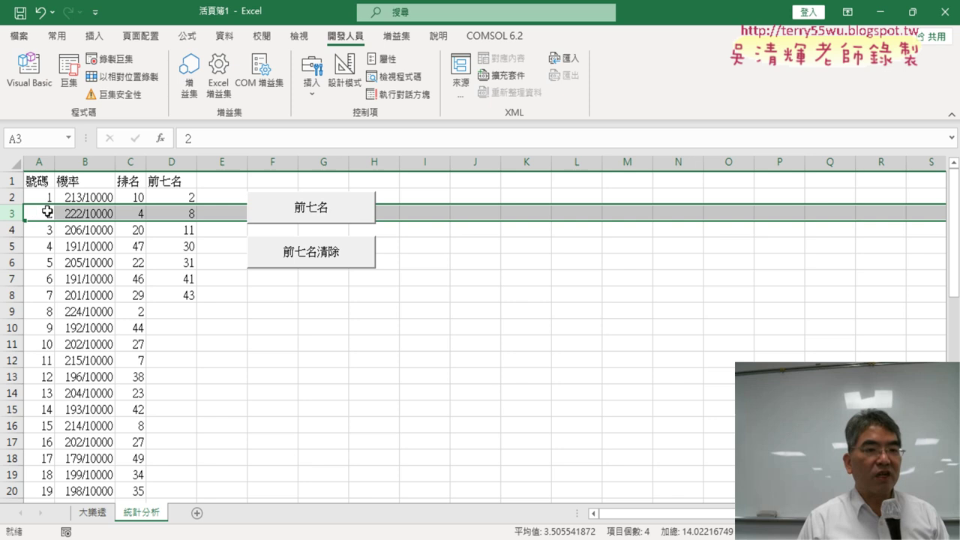
pyautogui.click(38, 215)
pyautogui.click(171, 198)
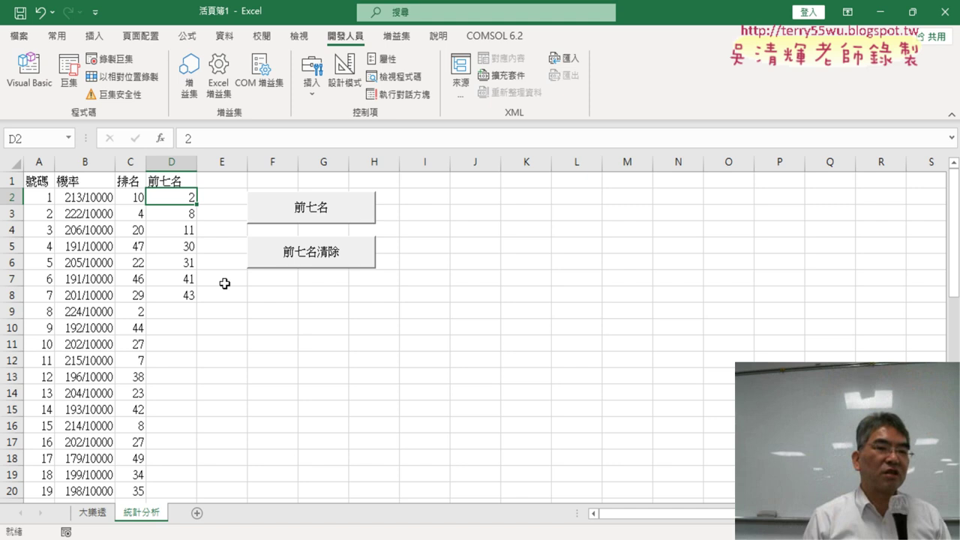
# Step: Open the code of the 前七名 button's assigned macro via 指定巨集 > 編輯 and move the editor aside
pyautogui.rightClick(331, 216)
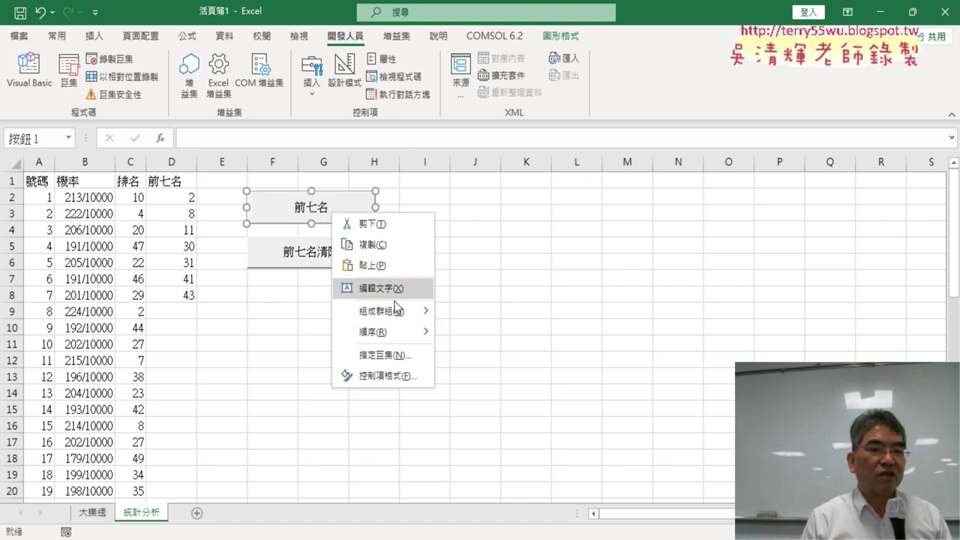
pyautogui.click(400, 354)
pyautogui.click(501, 238)
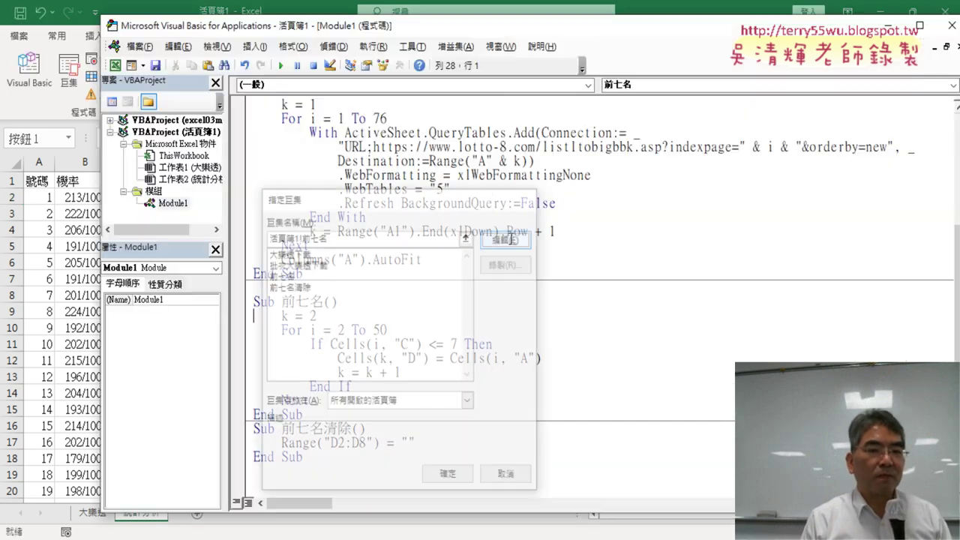
pyautogui.moveTo(502, 33); pyautogui.dragTo(621, 30)
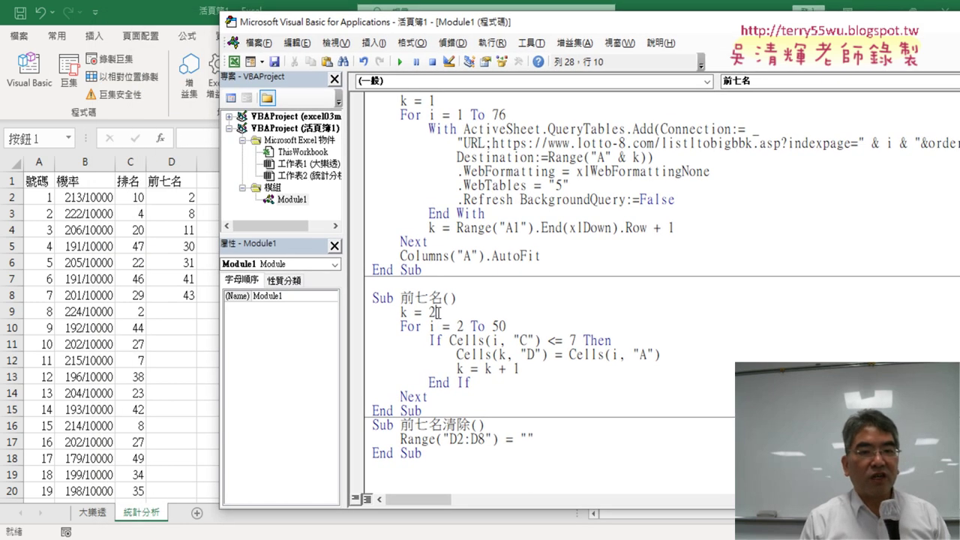
# Step: Highlight the k = 2 starting value and the k = k + 1 increment in the macro code
pyautogui.moveTo(438, 313); pyautogui.dragTo(401, 314)
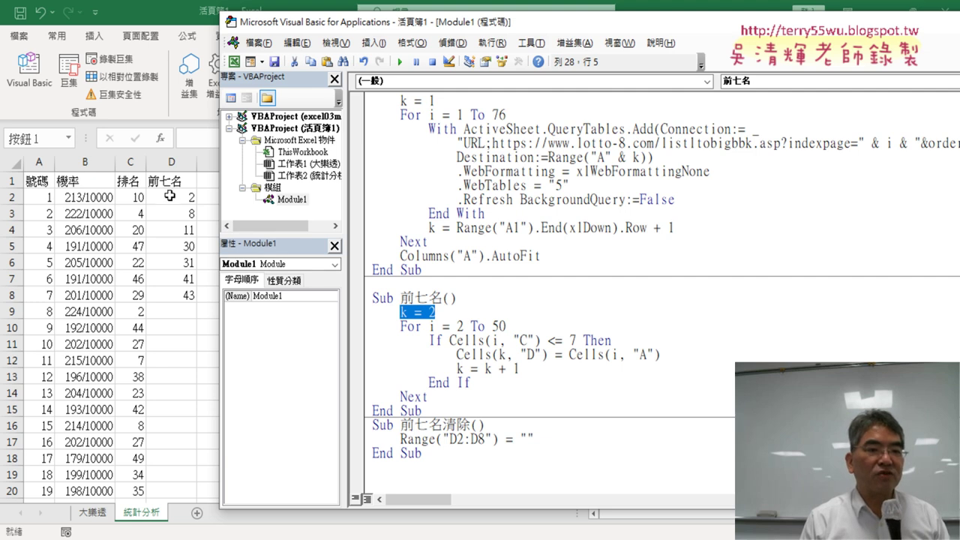
pyautogui.moveTo(661, 354)
pyautogui.mouseDown()
pyautogui.moveTo(568, 355)
pyautogui.moveTo(492, 368)
pyautogui.mouseUp()
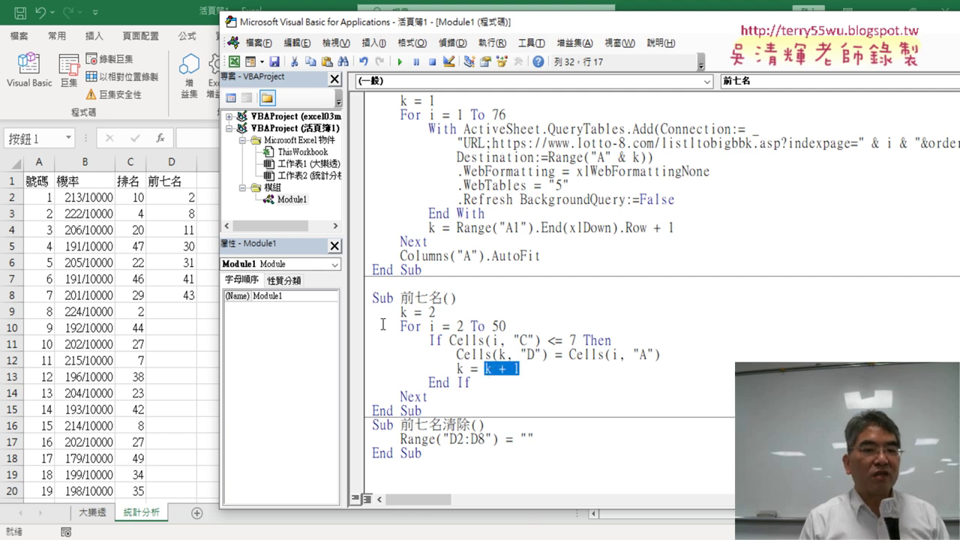
pyautogui.doubleClick(460, 368)
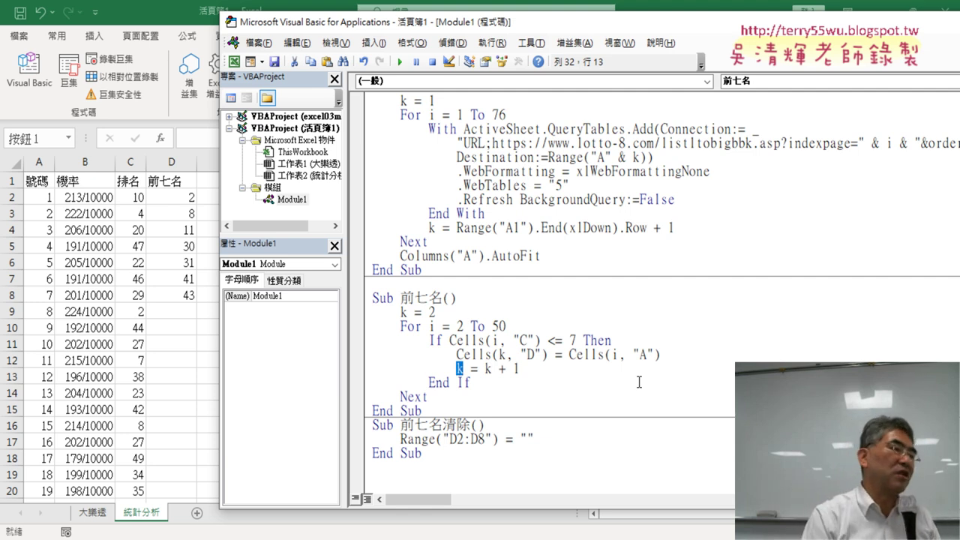
pyautogui.doubleClick(432, 314)
pyautogui.moveTo(520, 372); pyautogui.dragTo(485, 375)
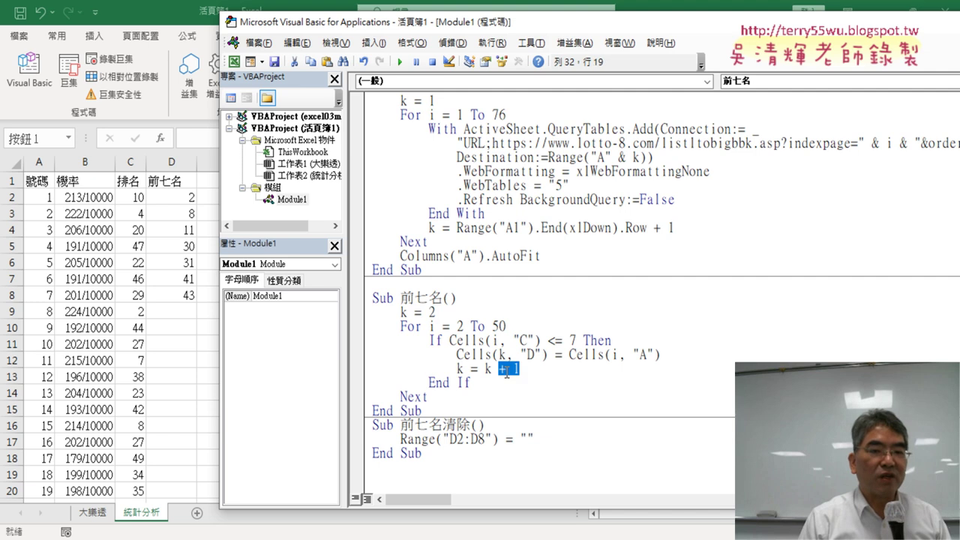
pyautogui.doubleClick(462, 368)
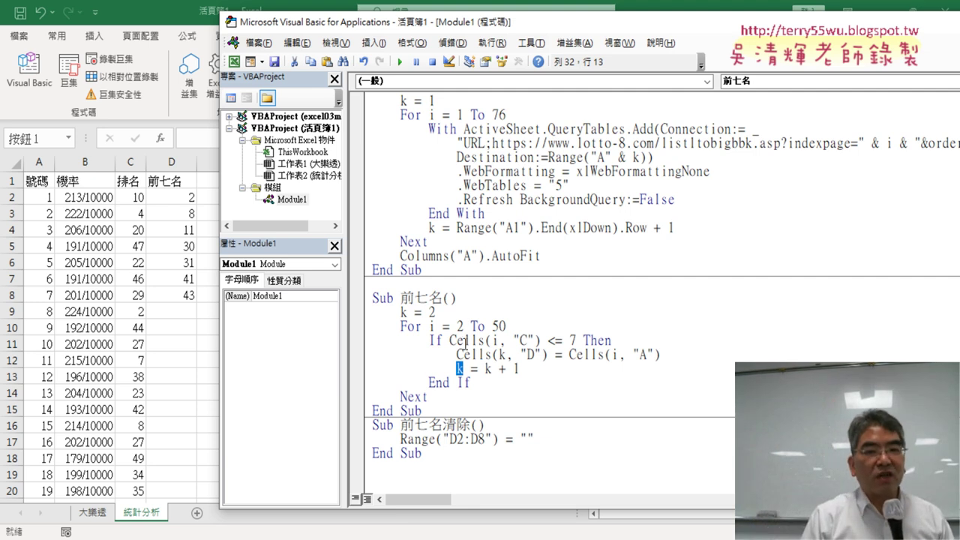
pyautogui.moveTo(518, 326); pyautogui.dragTo(412, 331)
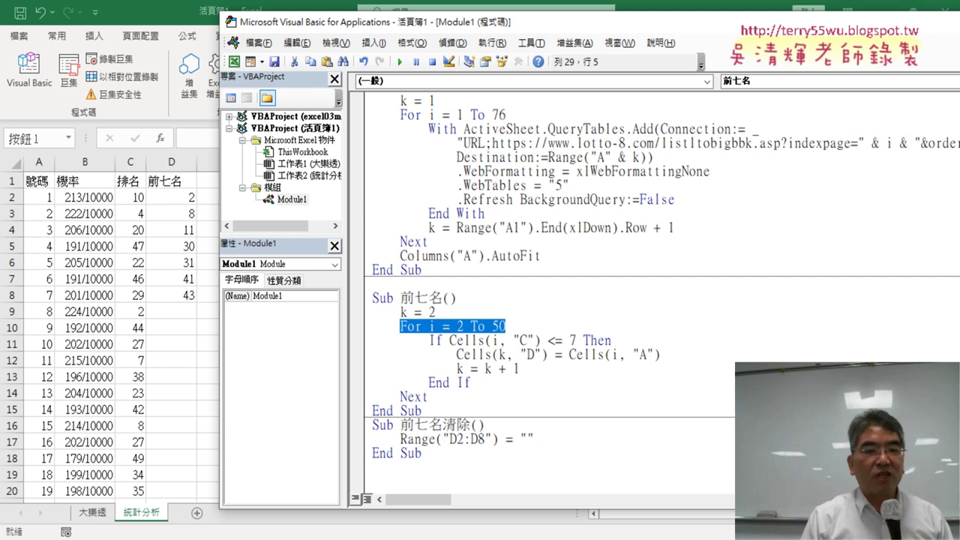
pyautogui.click(435, 340)
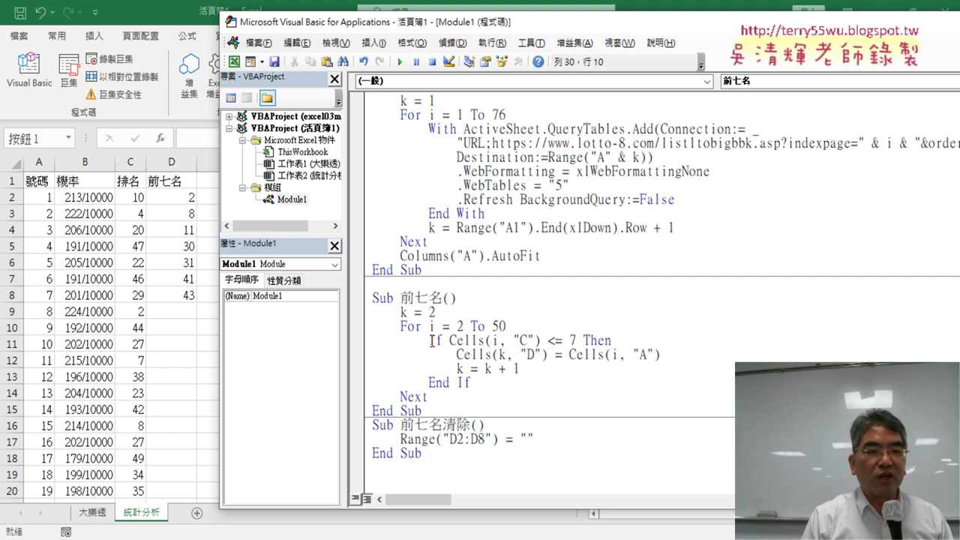
pyautogui.moveTo(431, 340); pyautogui.dragTo(443, 341)
pyautogui.moveTo(428, 382); pyautogui.dragTo(471, 382)
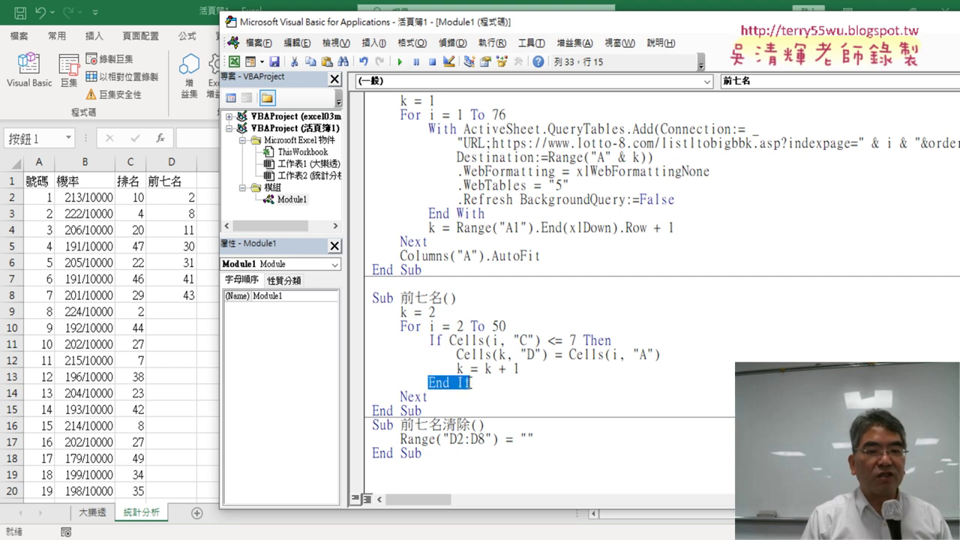
pyautogui.moveTo(449, 340); pyautogui.dragTo(574, 339)
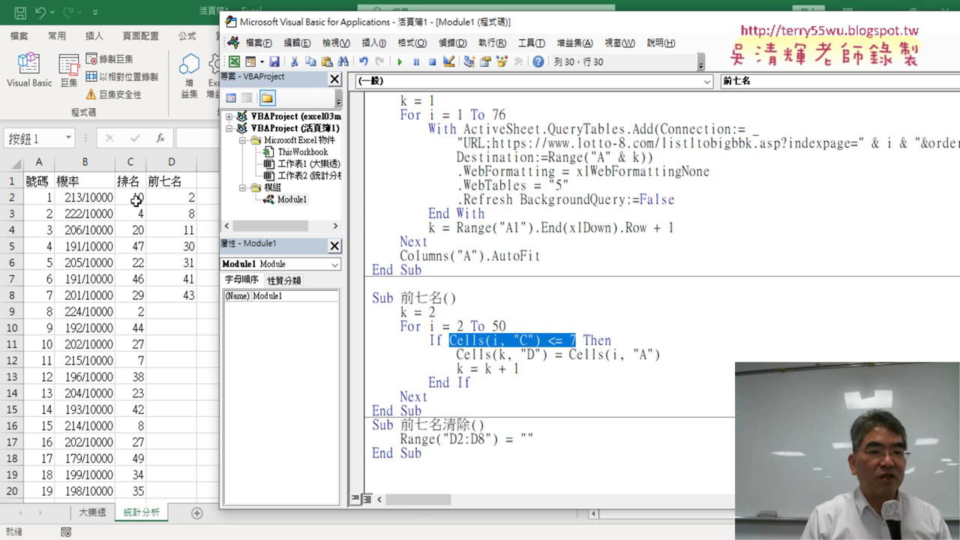
pyautogui.click(548, 342)
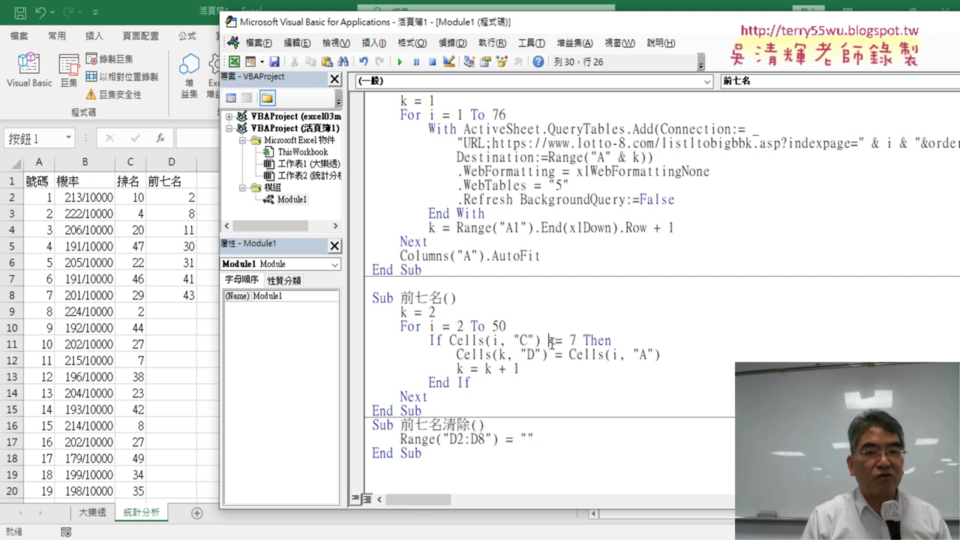
pyautogui.moveTo(576, 341); pyautogui.dragTo(555, 341)
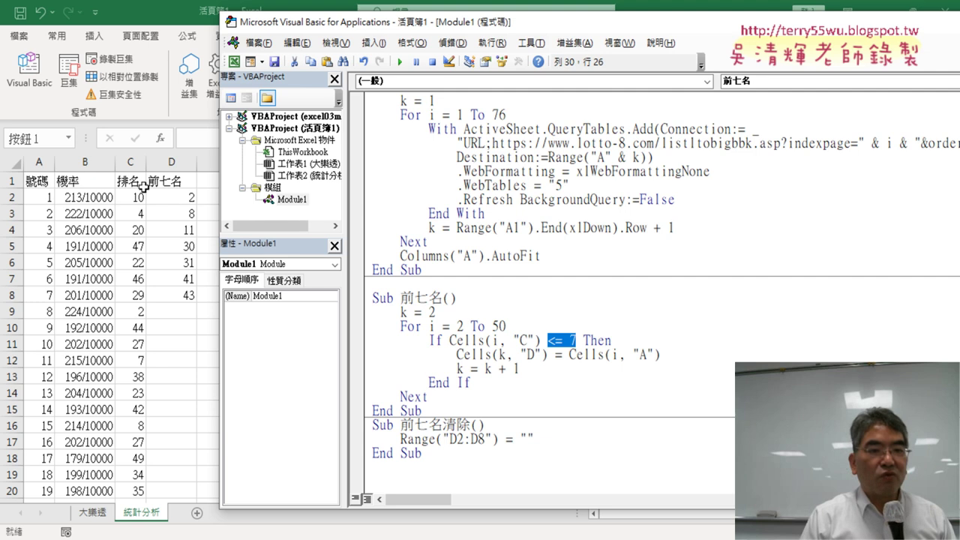
pyautogui.moveTo(660, 354); pyautogui.dragTo(568, 354)
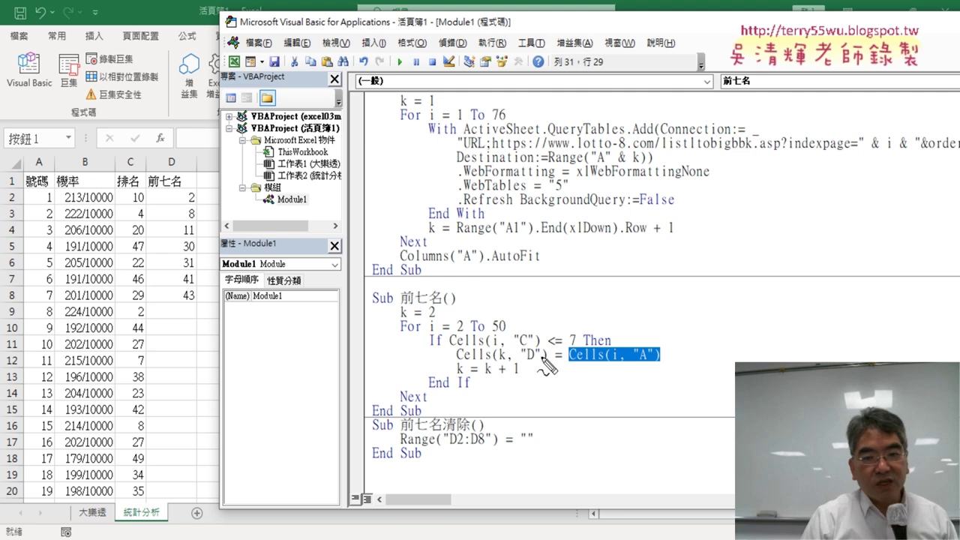
pyautogui.moveTo(540, 355); pyautogui.dragTo(545, 351)
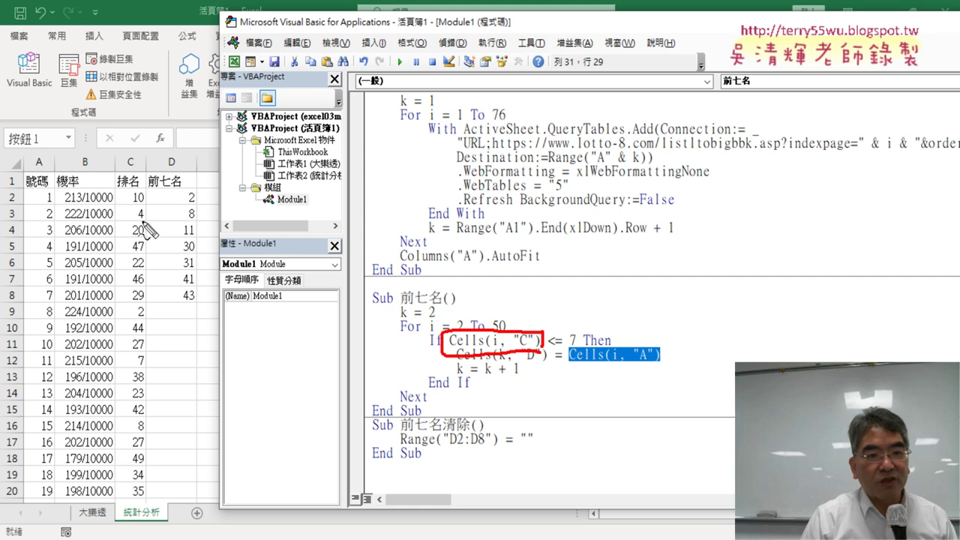
pyautogui.moveTo(147, 223)
pyautogui.mouseDown()
pyautogui.moveTo(125, 203)
pyautogui.moveTo(150, 213)
pyautogui.mouseUp()
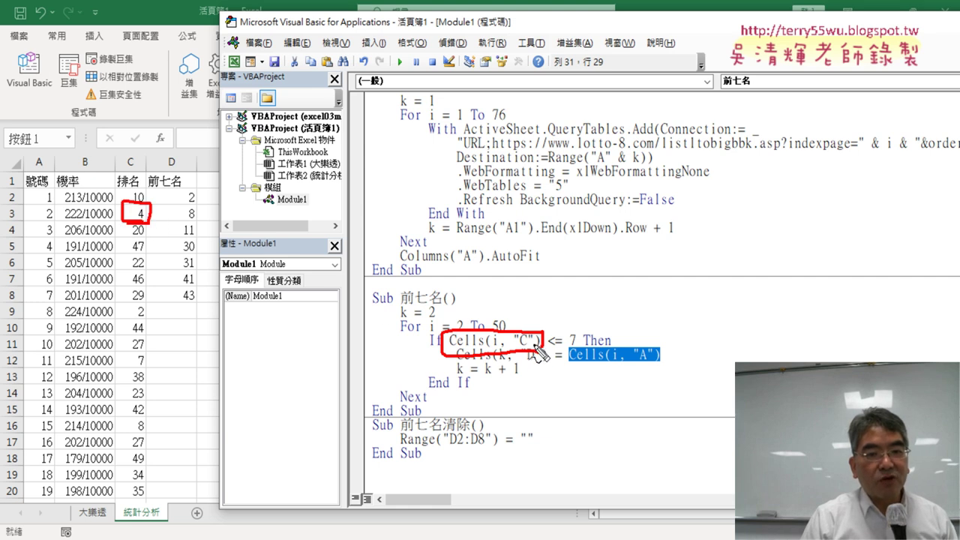
pyautogui.moveTo(564, 363)
pyautogui.mouseDown()
pyautogui.moveTo(664, 366)
pyautogui.moveTo(539, 359)
pyautogui.moveTo(622, 334)
pyautogui.moveTo(650, 360)
pyautogui.mouseUp()
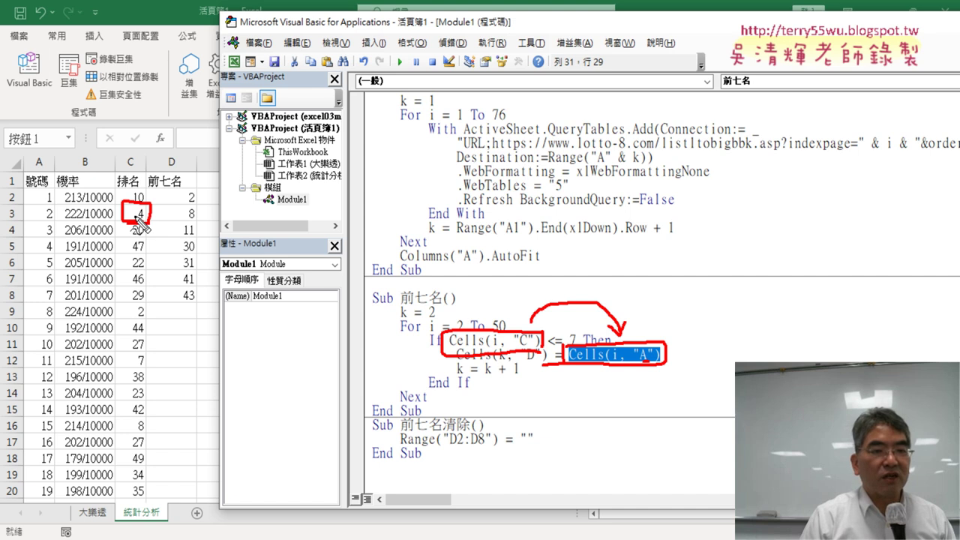
pyautogui.moveTo(137, 220); pyautogui.dragTo(60, 222)
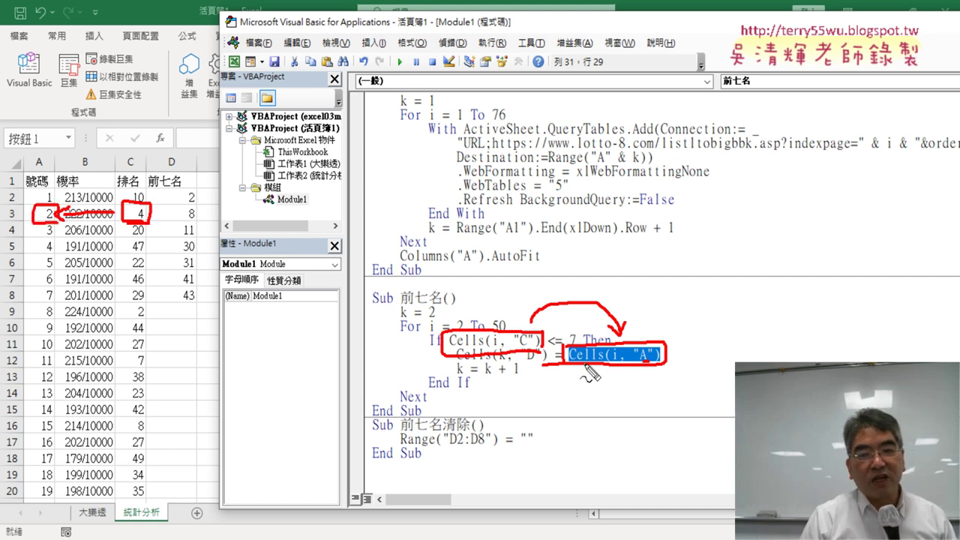
pyautogui.click(646, 361)
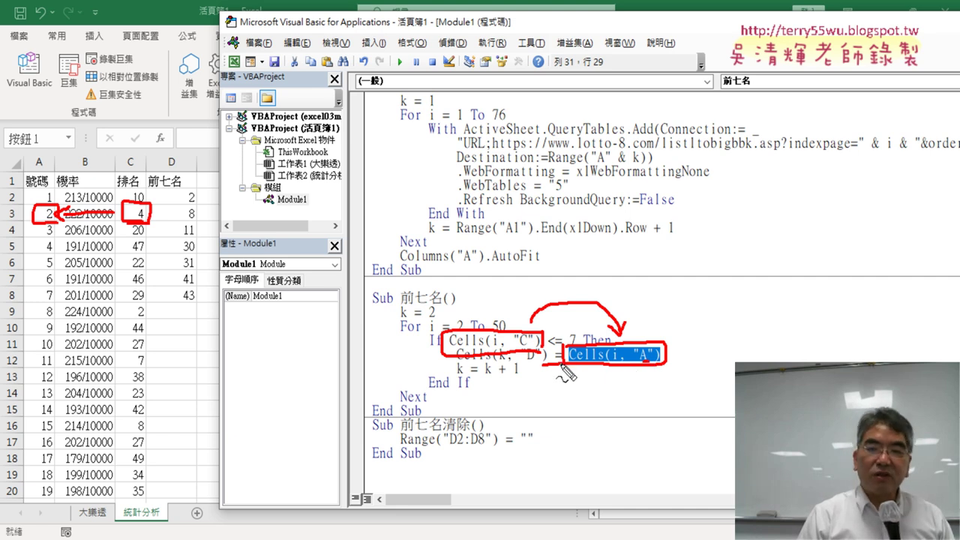
pyautogui.moveTo(49, 214)
pyautogui.mouseDown()
pyautogui.moveTo(184, 169)
pyautogui.moveTo(199, 202)
pyautogui.mouseUp()
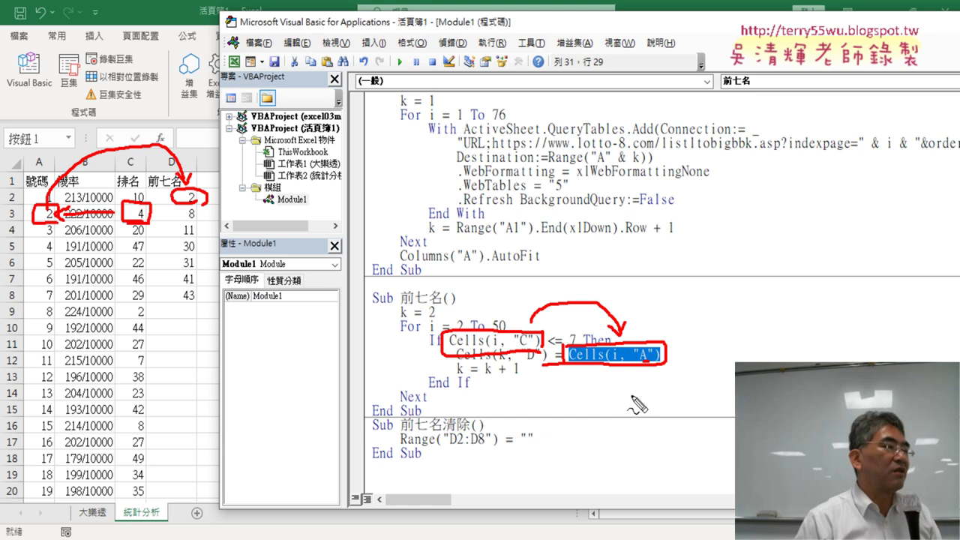
pyautogui.press('Escape')
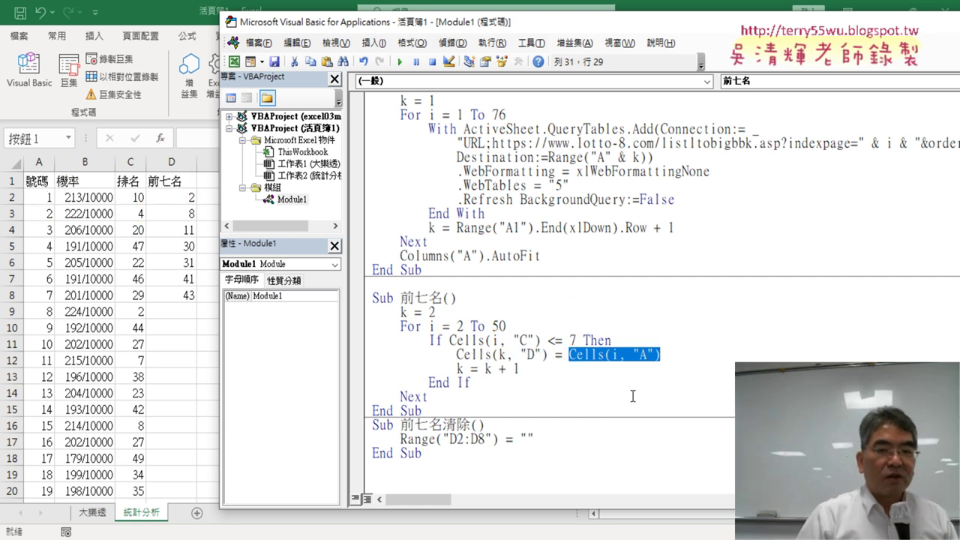
# Step: Point out the equals sign in Cells(k, "D") = Cells(i, "A"), then bring the Excel worksheet forward
pyautogui.click(632, 355)
pyautogui.doubleClick(558, 354)
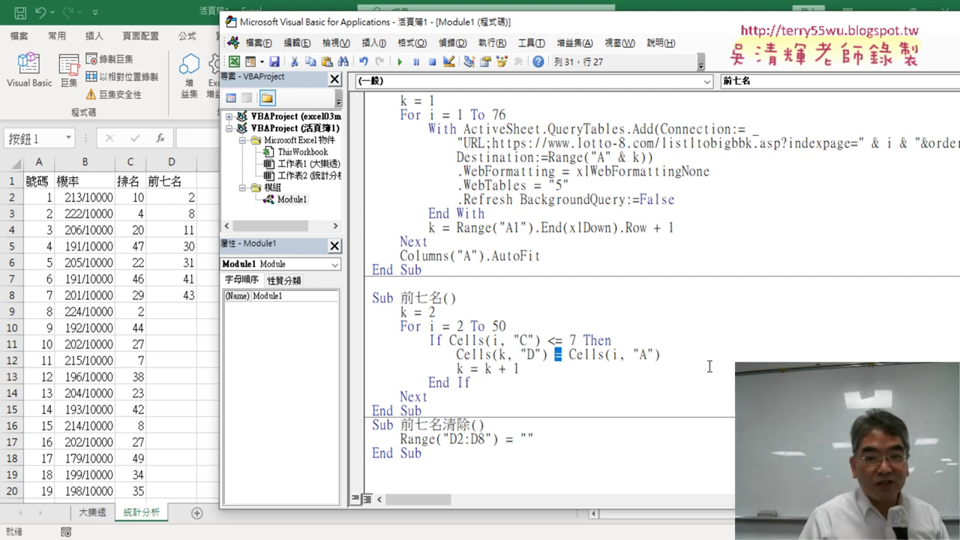
pyautogui.moveTo(554, 354); pyautogui.dragTo(563, 354)
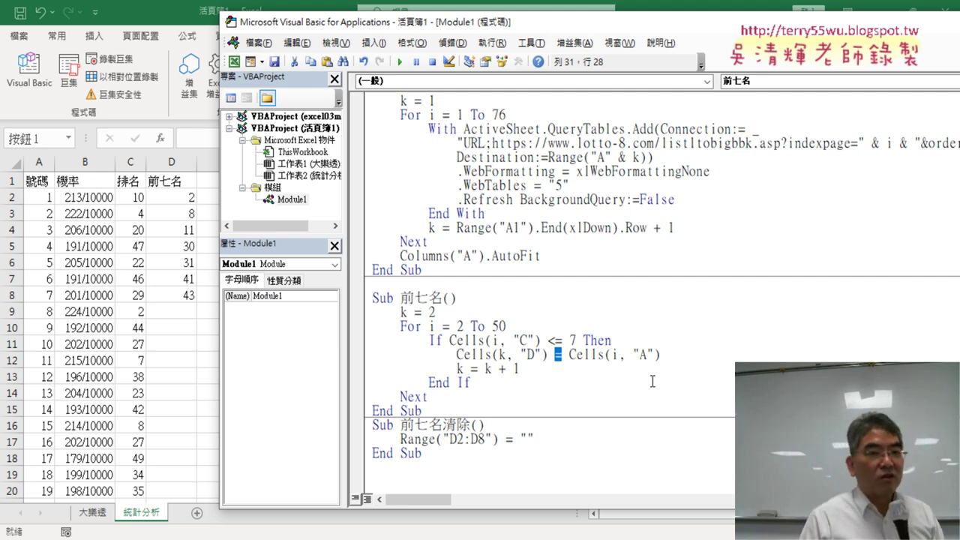
pyautogui.click(51, 215)
# Step: Point out cell D2 and number 2 in cell A3, then open the Visual Basic editor
pyautogui.click(180, 195)
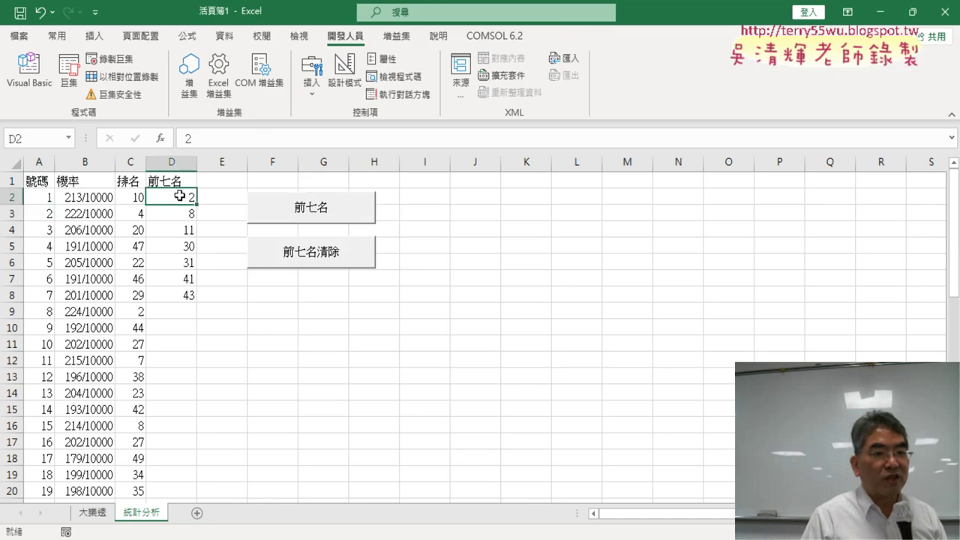
pyautogui.click(40, 214)
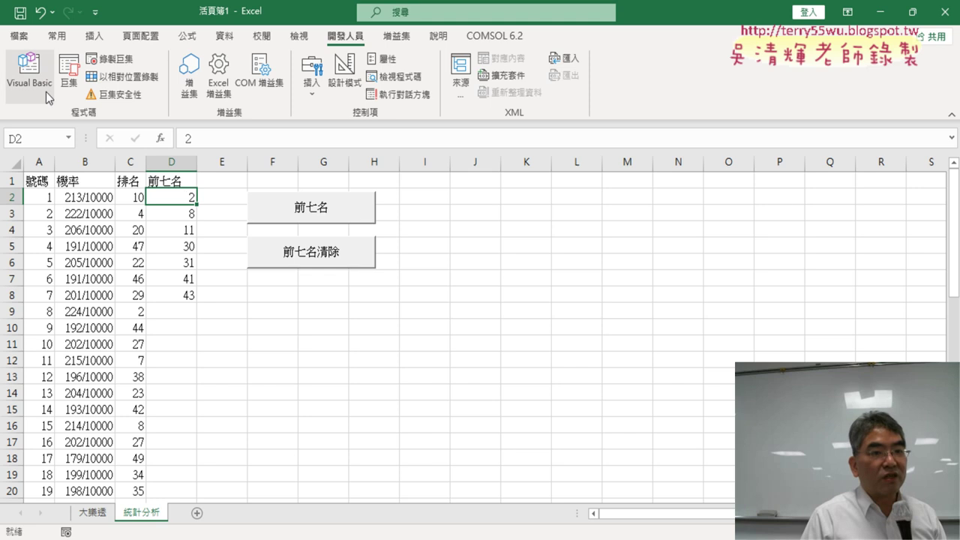
pyautogui.click(30, 75)
# Step: Highlight the "D" target, the equals sign and Cells(i, "A") in the copy line
pyautogui.moveTo(540, 352); pyautogui.dragTo(499, 354)
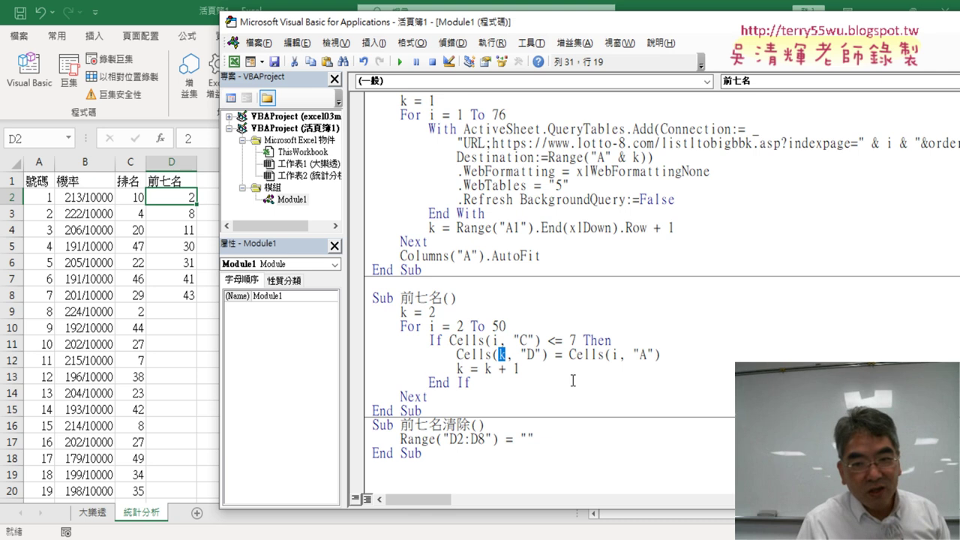
pyautogui.moveTo(554, 354); pyautogui.dragTo(566, 354)
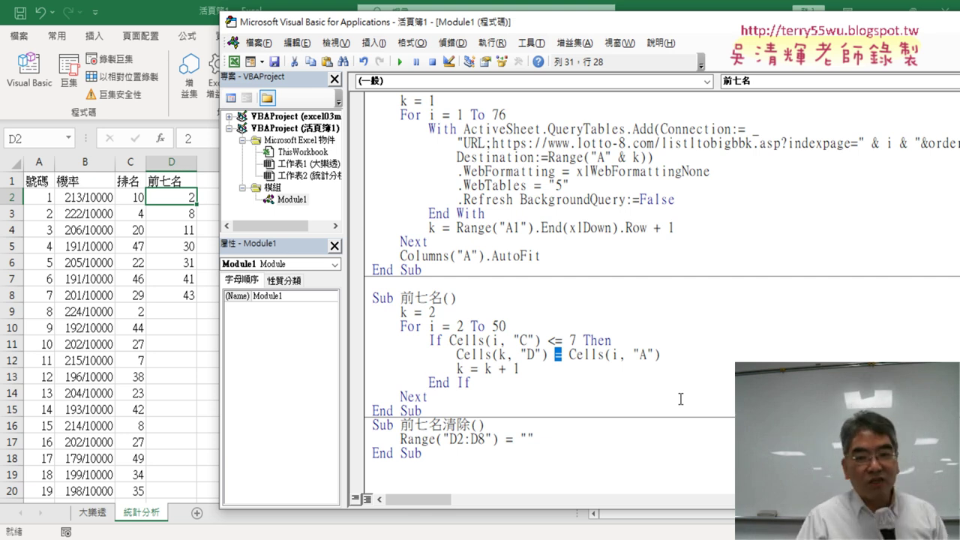
pyautogui.click(558, 356)
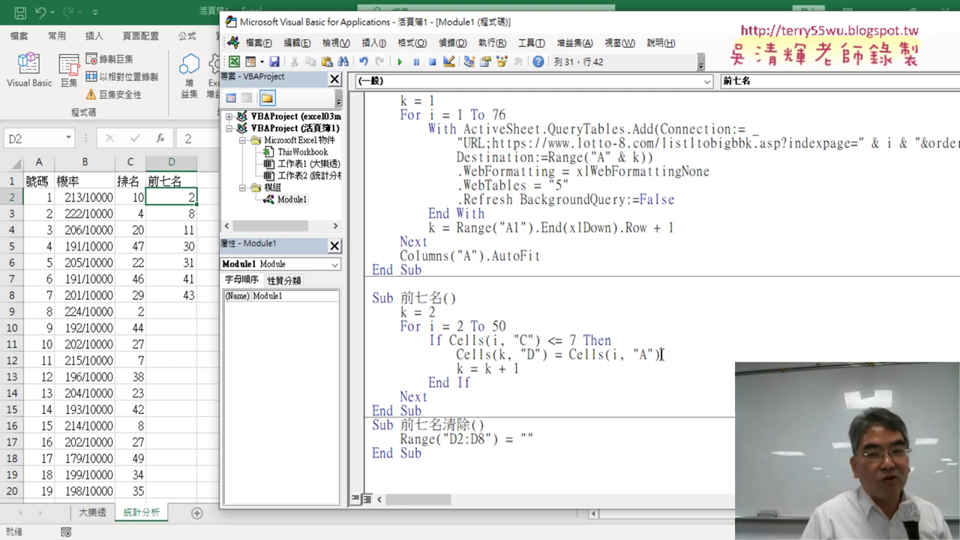
pyautogui.moveTo(660, 354); pyautogui.dragTo(456, 355)
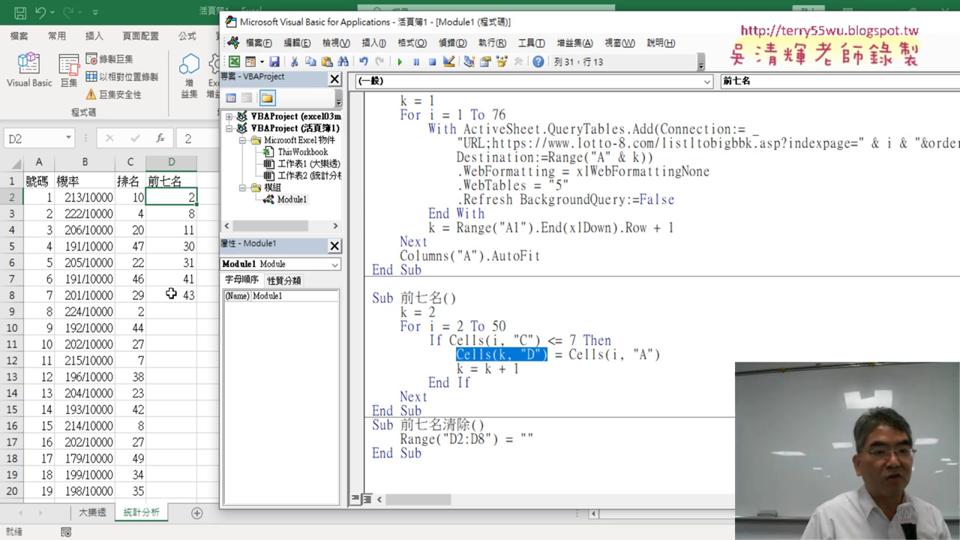
pyautogui.click(516, 388)
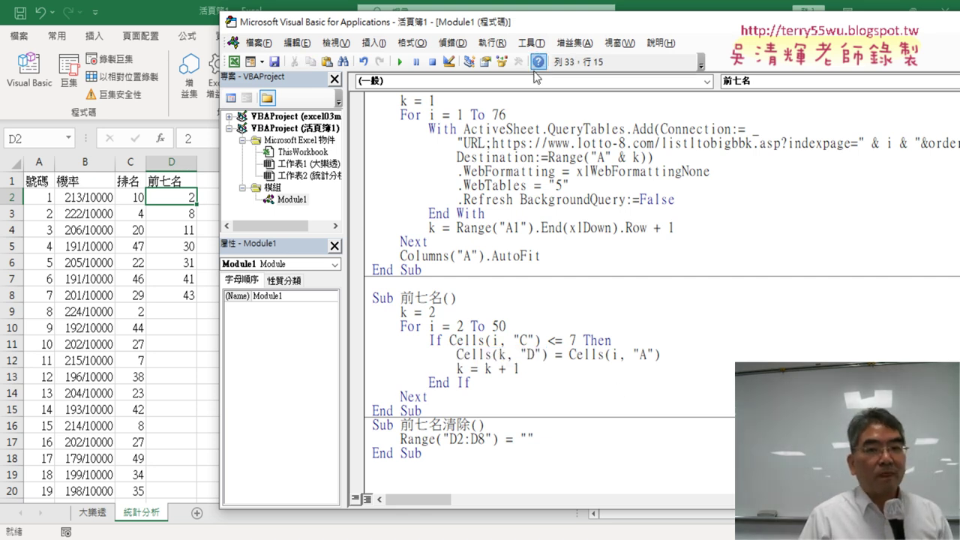
# Step: Move the editor aside and highlight the Range("D2:D8") = "" clearing statement
pyautogui.moveTo(549, 27); pyautogui.dragTo(636, 28)
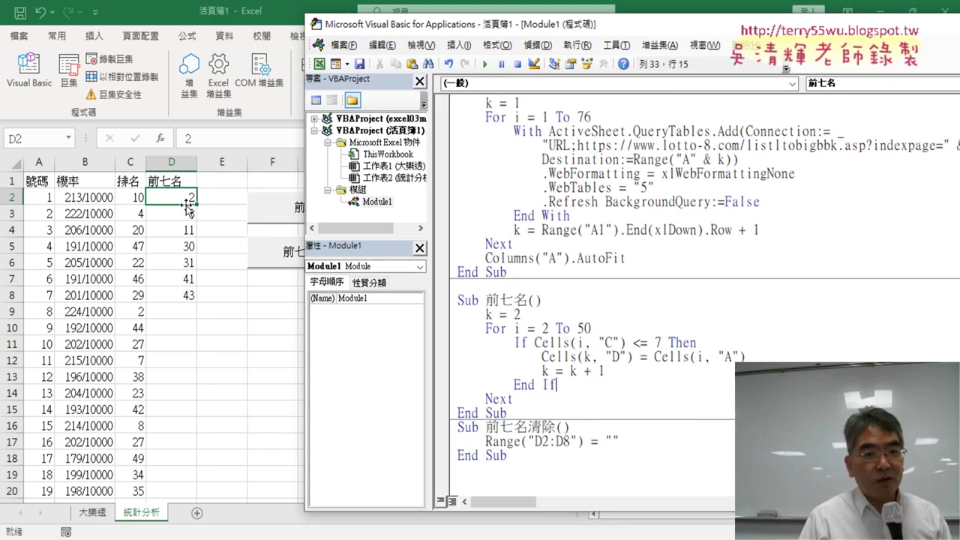
pyautogui.moveTo(484, 442); pyautogui.dragTo(582, 442)
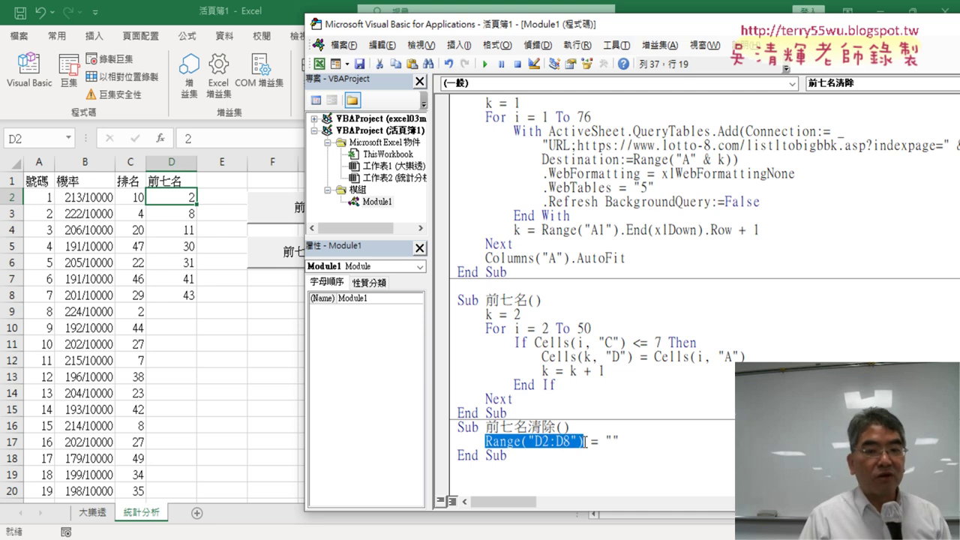
pyautogui.moveTo(618, 442); pyautogui.dragTo(591, 442)
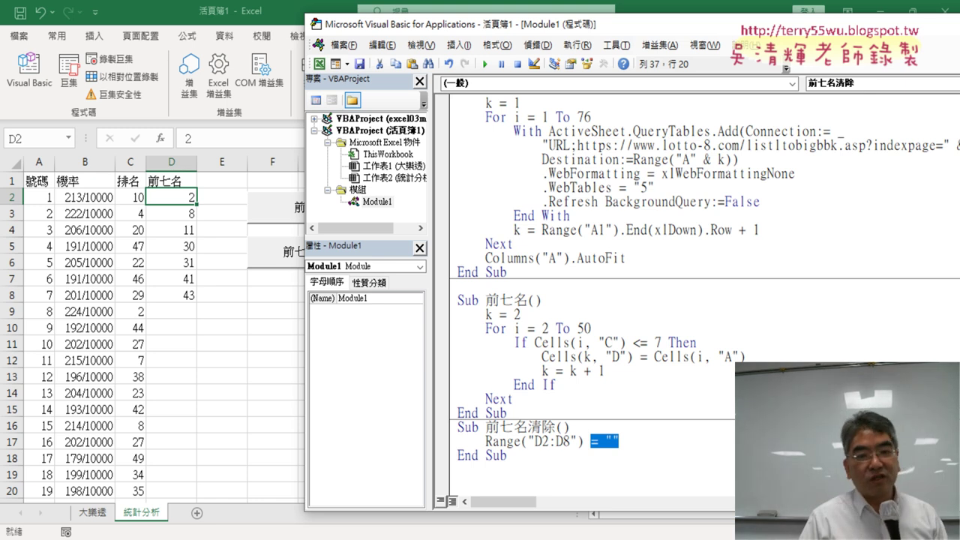
# Step: Run 前七名清除 and 前七名 twice each, ending with 2, 8, 11, 30, 31, 41, 43 in D2:D8
pyautogui.click(549, 443)
pyautogui.click(482, 66)
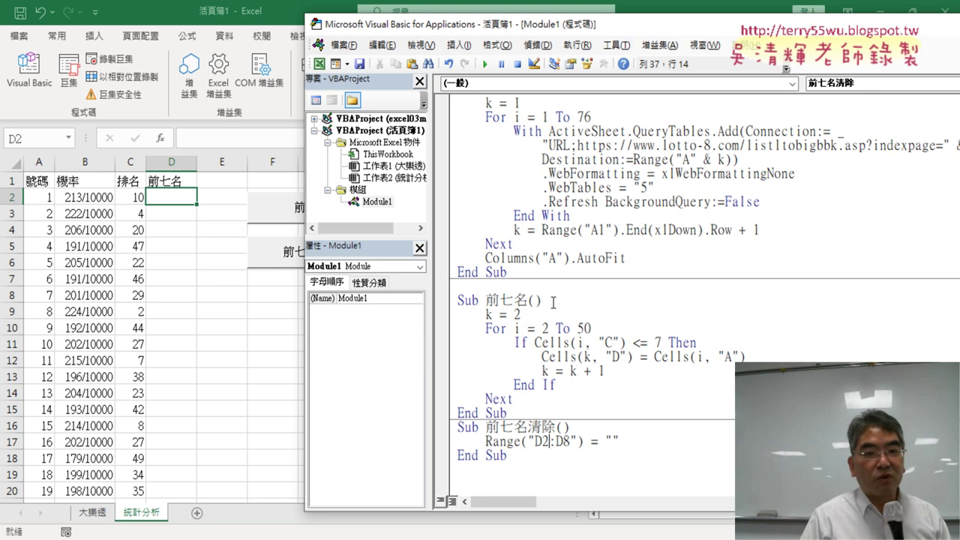
pyautogui.click(556, 357)
pyautogui.press('F5')
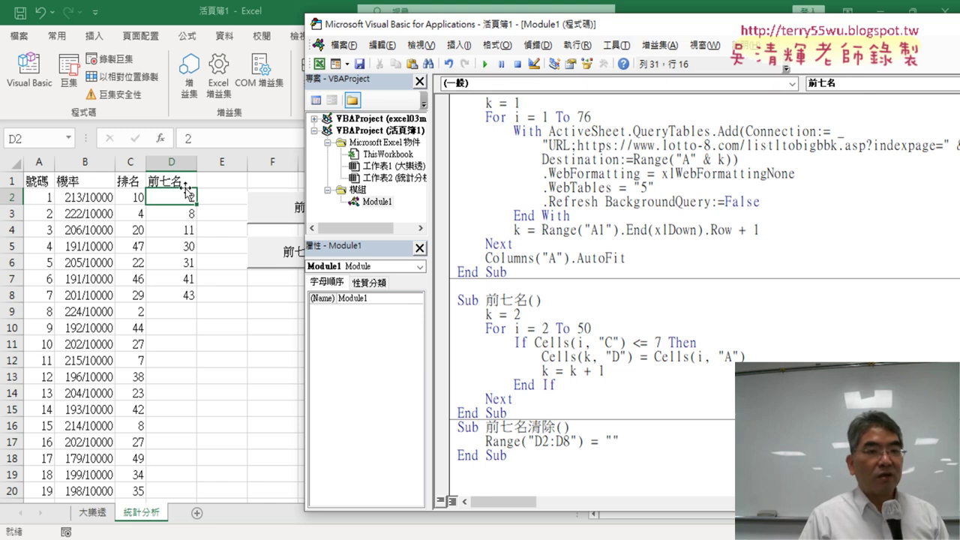
pyautogui.click(564, 442)
pyautogui.click(484, 63)
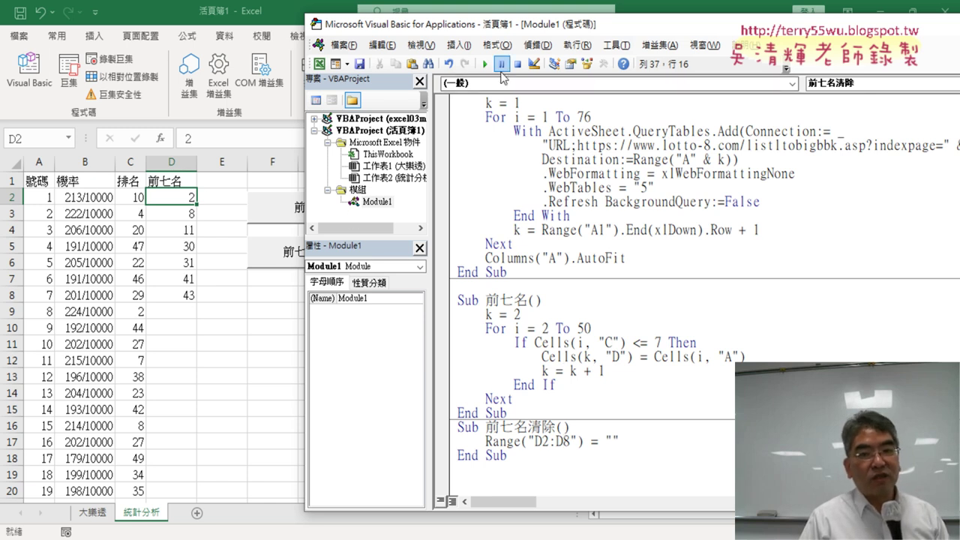
pyautogui.click(564, 371)
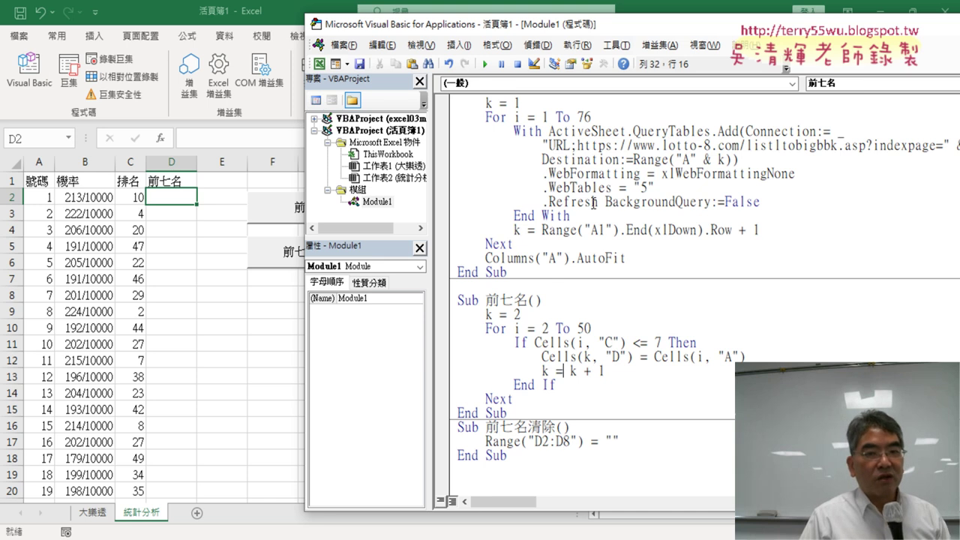
pyautogui.click(484, 63)
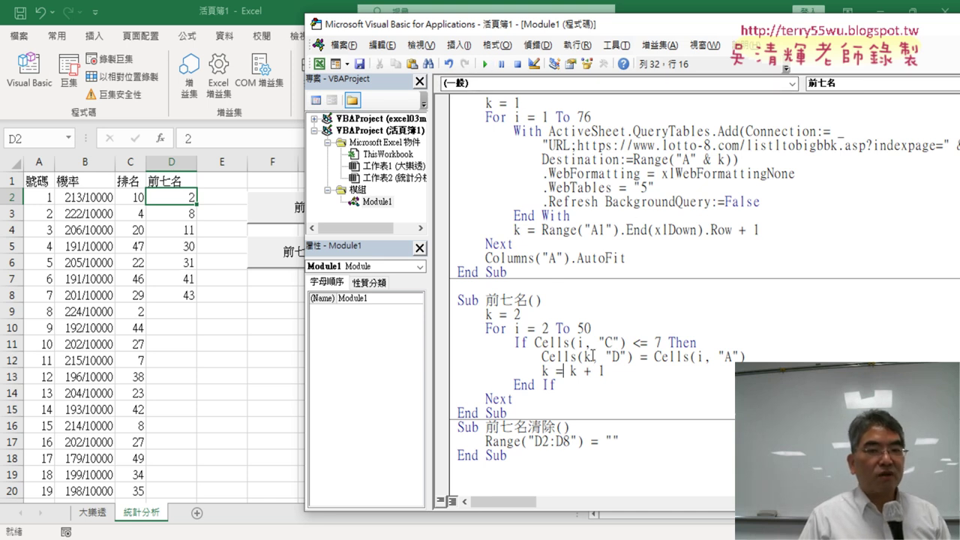
pyautogui.click(587, 464)
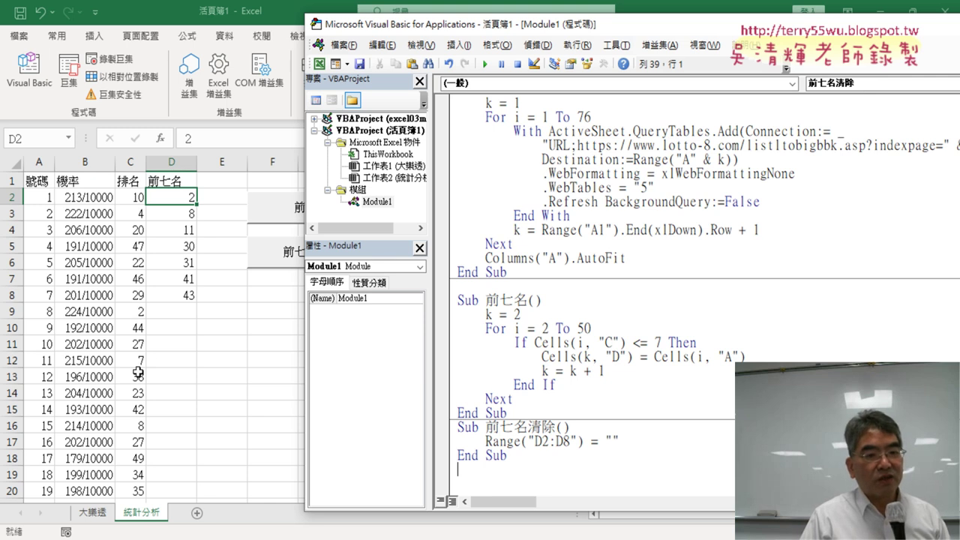
# Step: Scroll the sheet to check the column C rank formula, then reopen Module1 in the Visual Basic editor
pyautogui.click(138, 374)
pyautogui.scroll(-2, 137, 370)
pyautogui.scroll(-2, 137, 370)
pyautogui.scroll(-2, 137, 370)
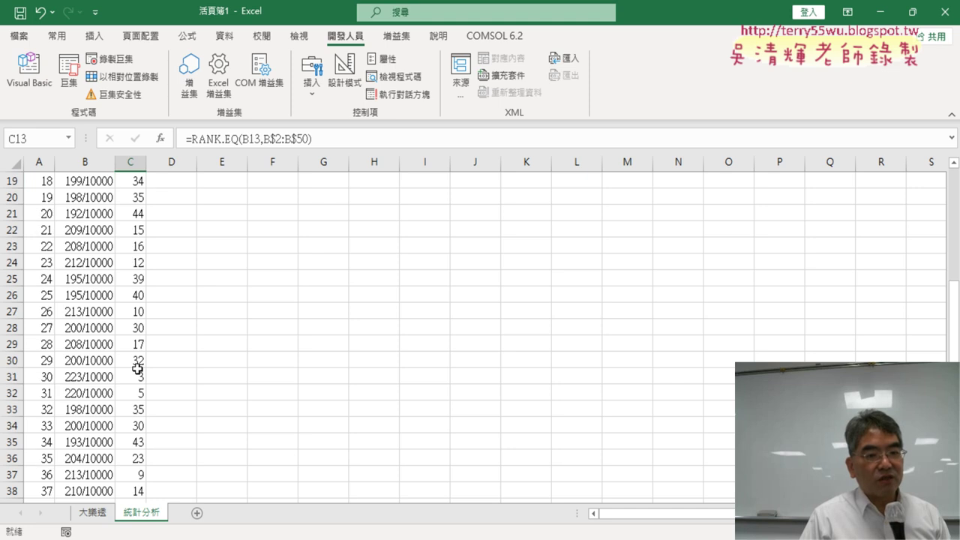
pyautogui.click(137, 370)
pyautogui.scroll(5, 139, 264)
pyautogui.scroll(1, 139, 264)
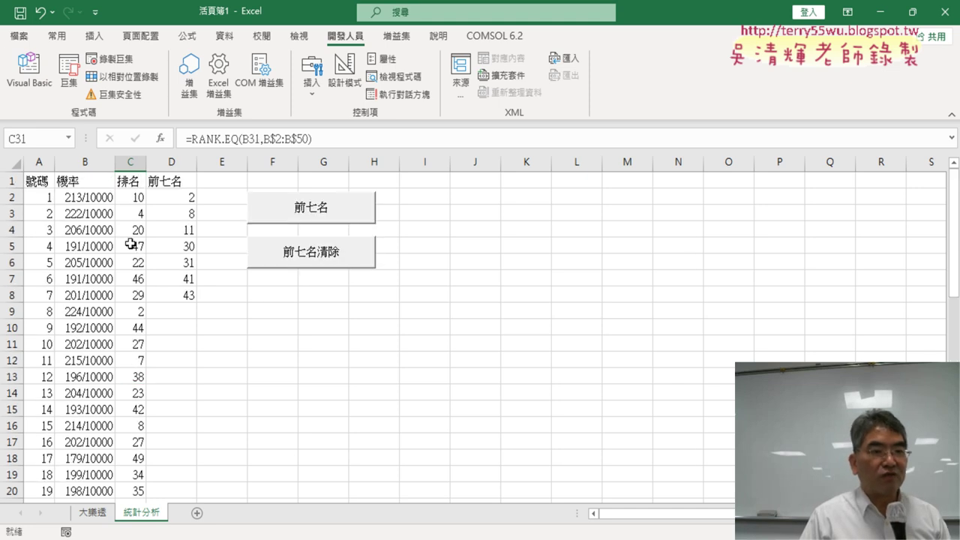
pyautogui.click(29, 71)
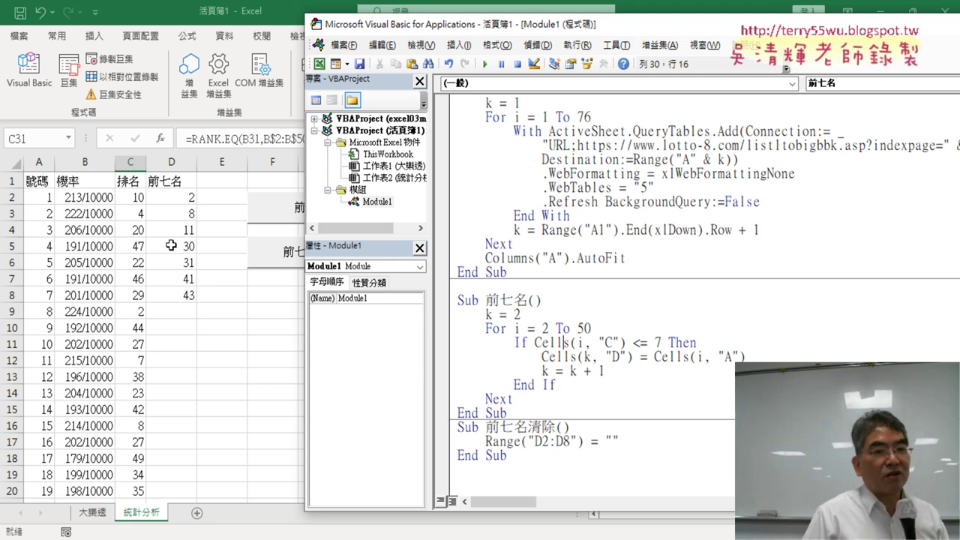
pyautogui.click(178, 198)
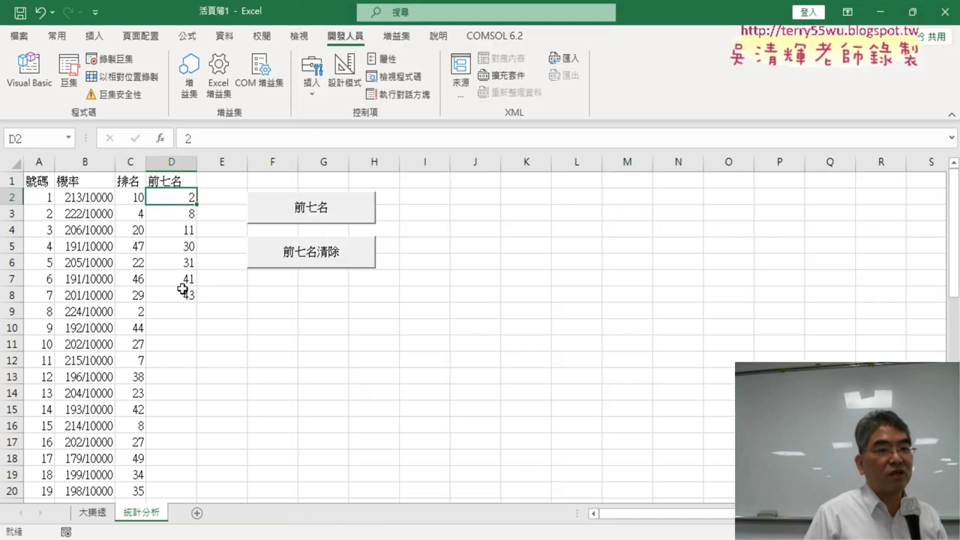
pyautogui.click(182, 292)
pyautogui.moveTo(179, 199); pyautogui.dragTo(182, 293)
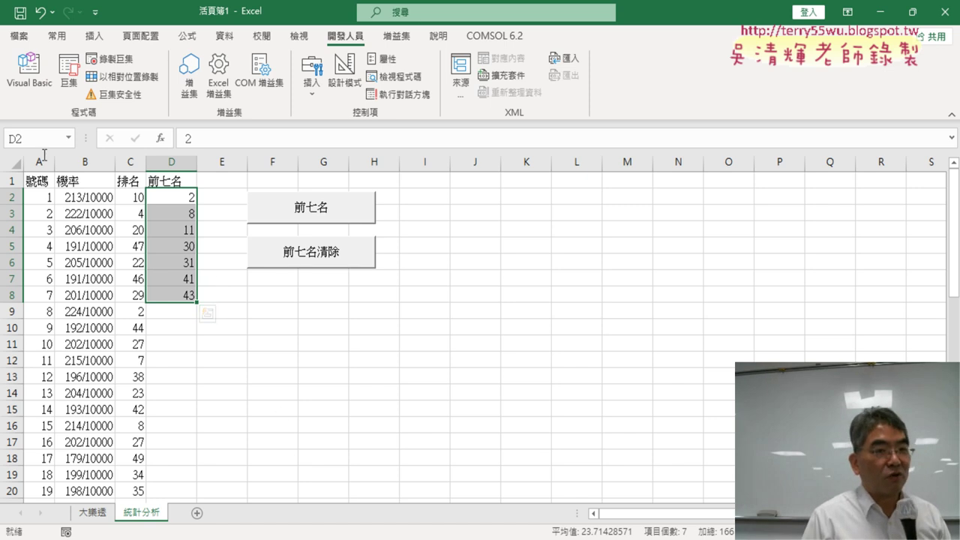
pyautogui.click(30, 75)
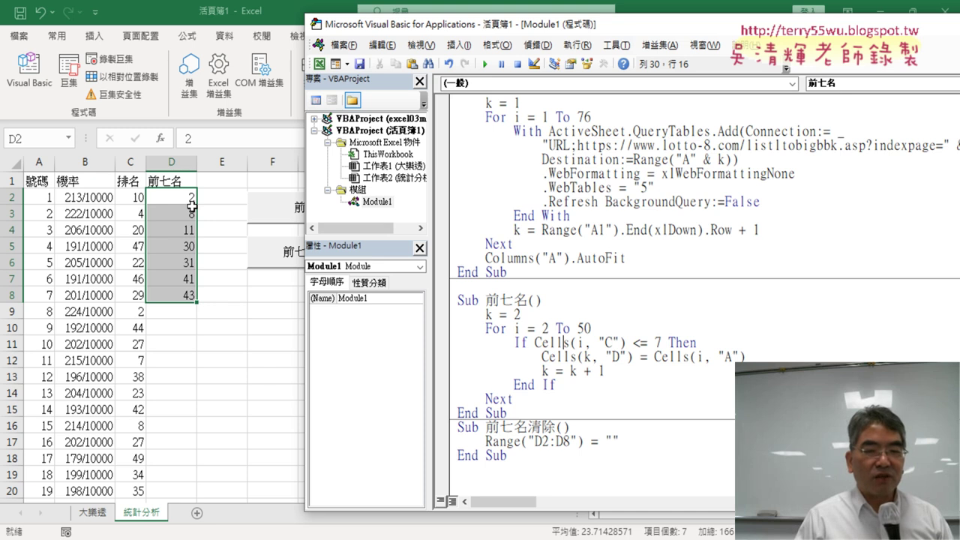
pyautogui.moveTo(523, 315); pyautogui.dragTo(453, 318)
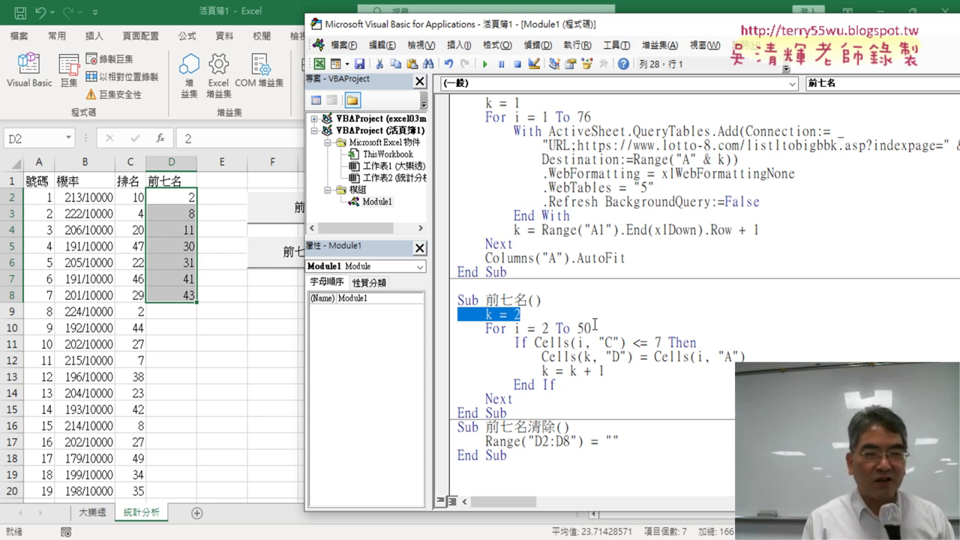
# Step: Delete the k = 2 line and the k = k + 1 line from the 前七名 macro
pyautogui.click(562, 316)
pyautogui.hotkey('shift', 'Home')
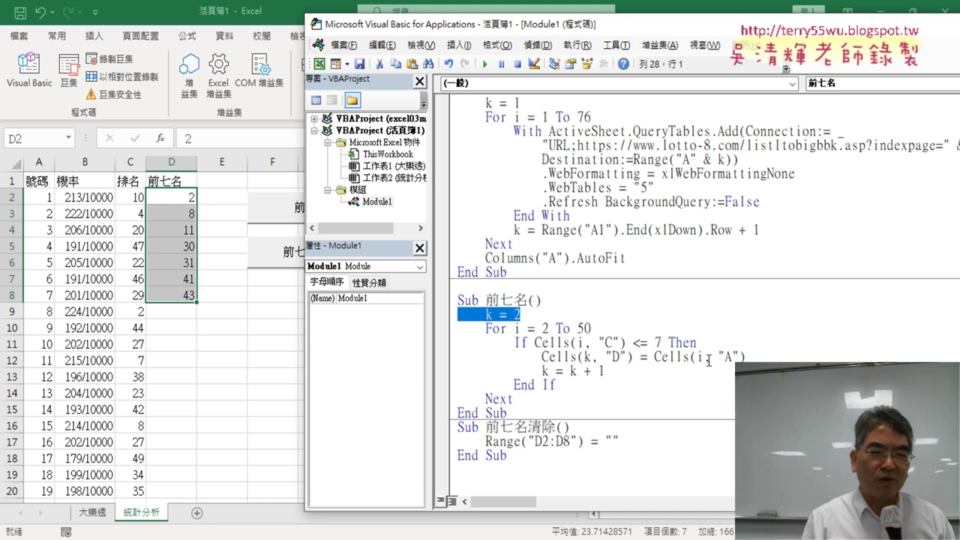
pyautogui.press('BackSpace')
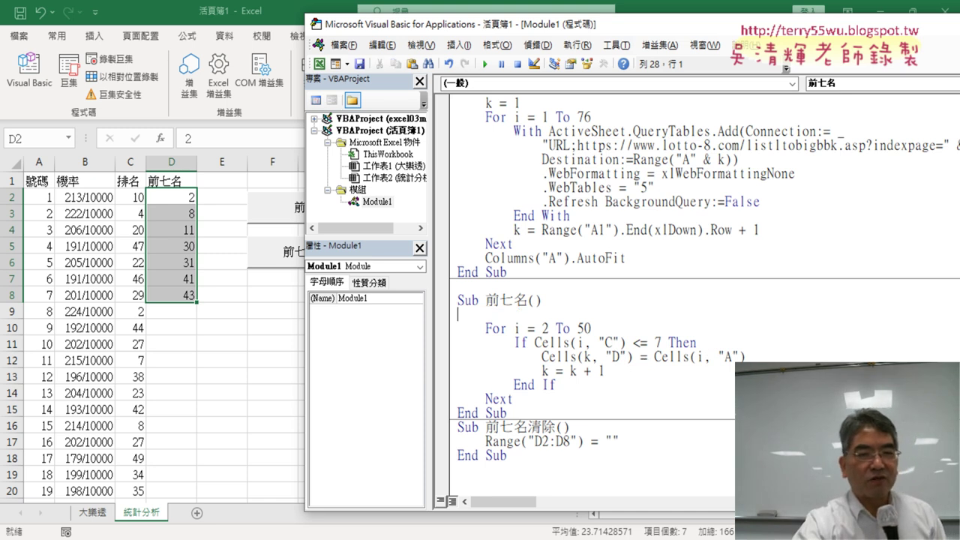
pyautogui.press('BackSpace')
pyautogui.moveTo(616, 371); pyautogui.dragTo(440, 381)
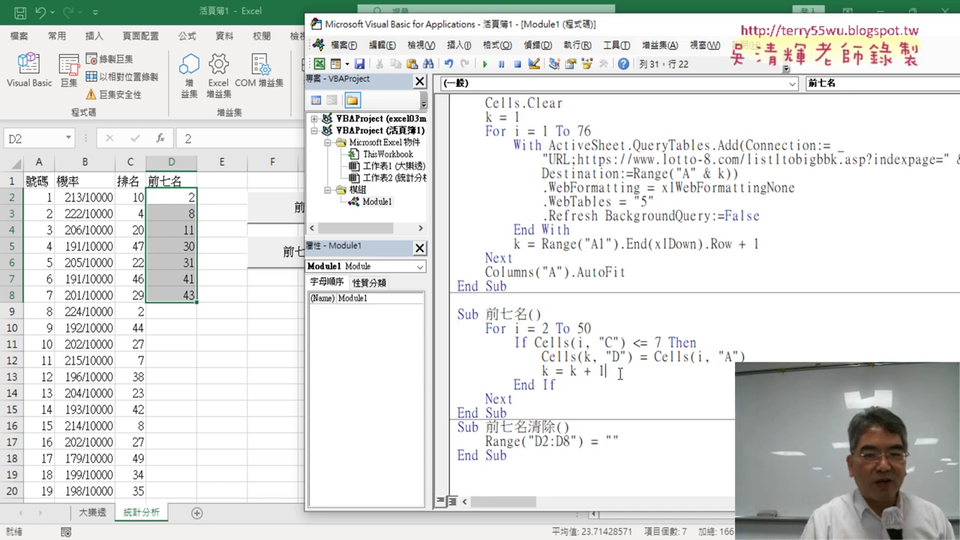
pyautogui.click(443, 370)
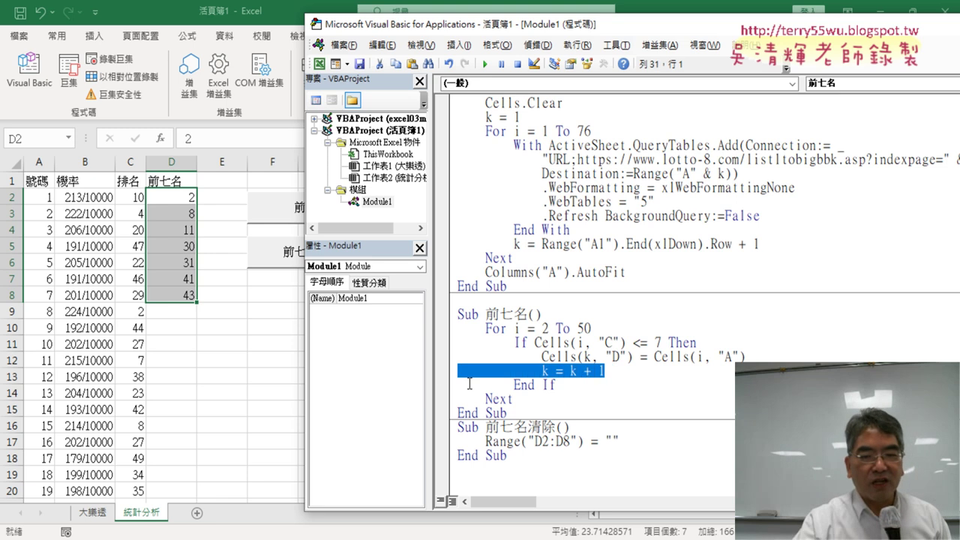
pyautogui.press('BackSpace')
pyautogui.press('BackSpace')
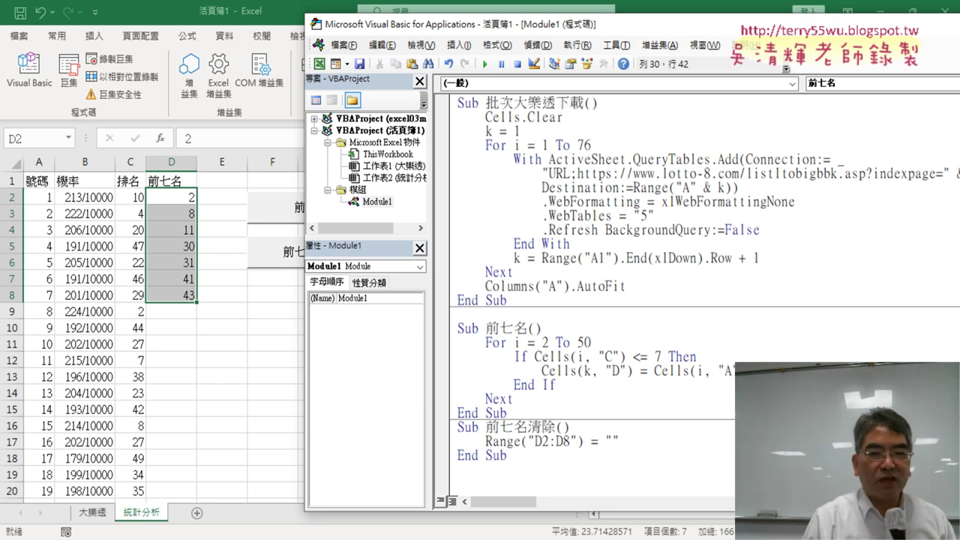
# Step: Add an indented blank line under the If…Then test
pyautogui.click(699, 357)
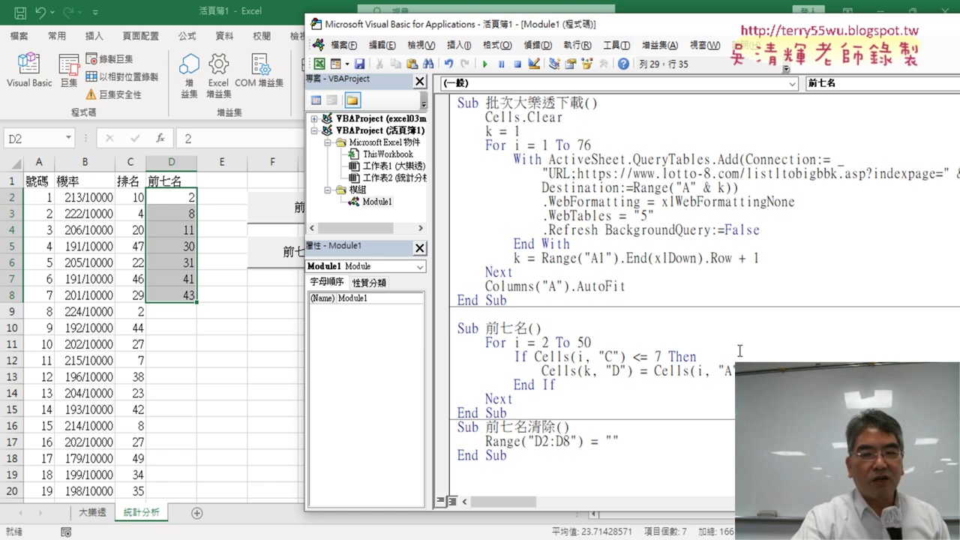
pyautogui.press('Return')
pyautogui.press('Tab')
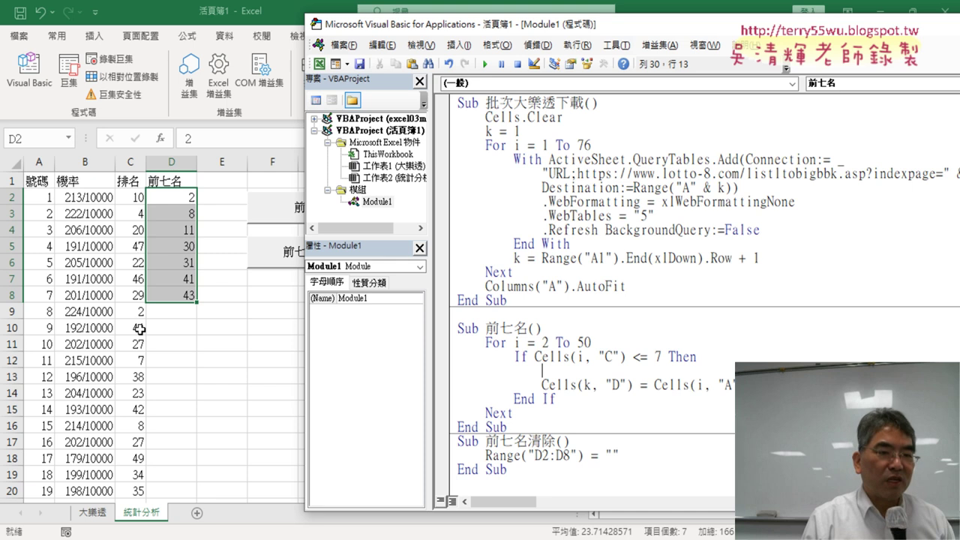
# Step: Write k = Cells(i, "C") + 1 on the blank line, dismissing the syntax warning
pyautogui.click(176, 197)
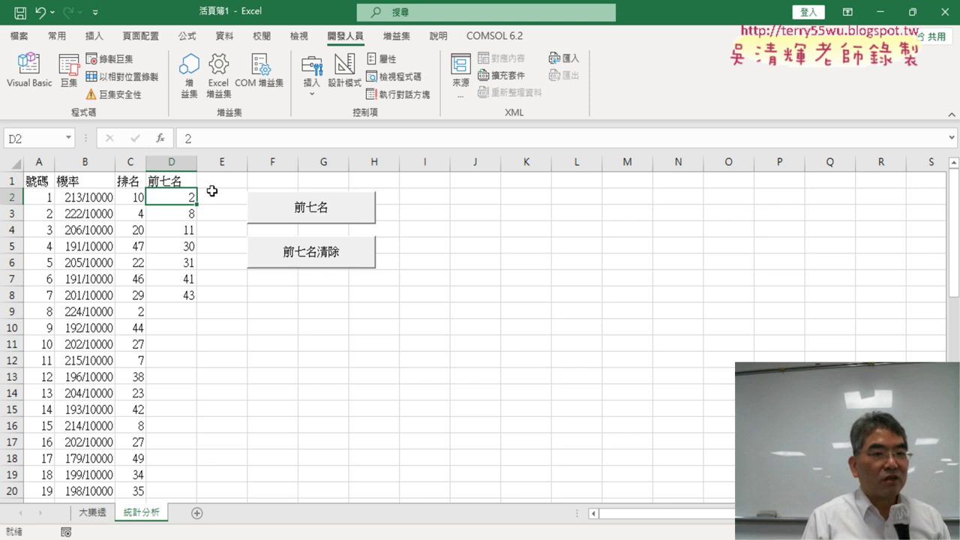
pyautogui.click(29, 71)
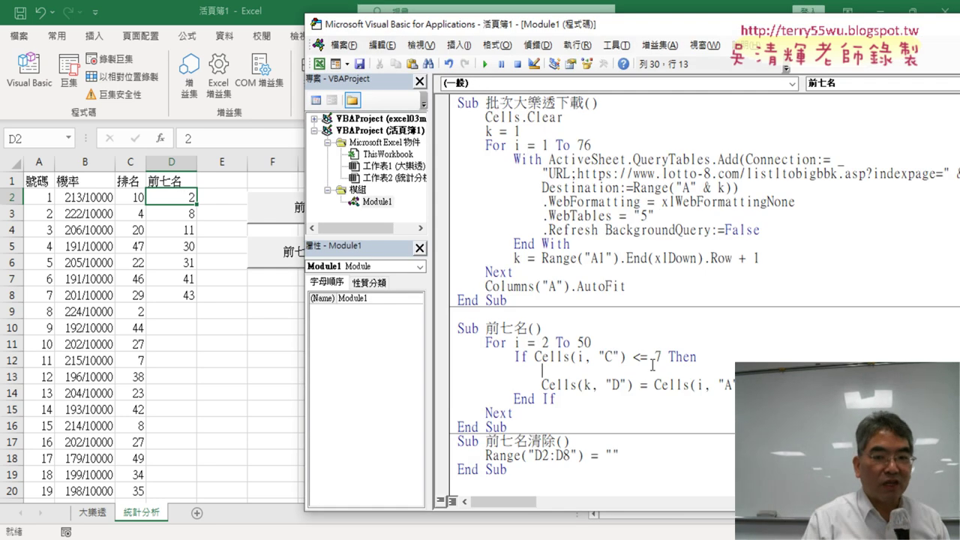
pyautogui.write('ㄎㄦ')
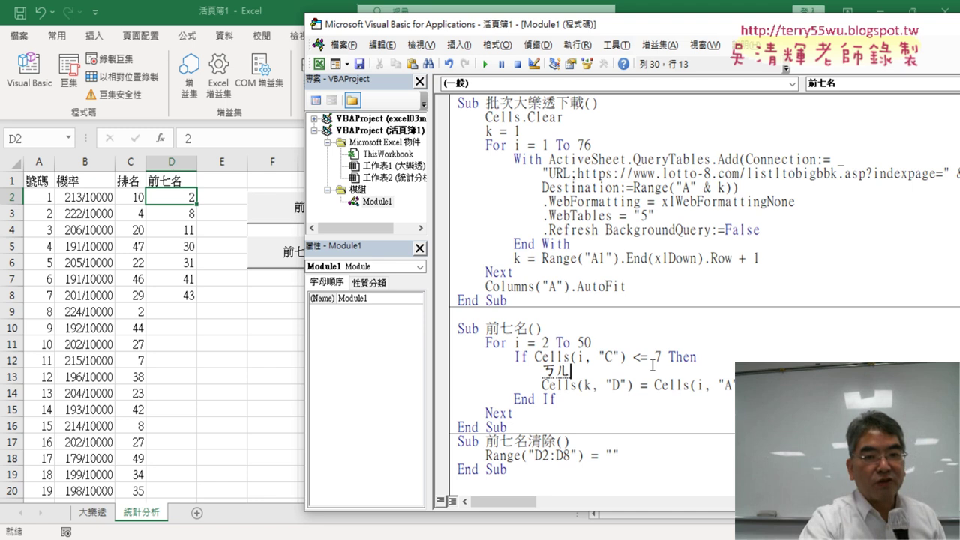
pyautogui.press('Escape')
pyautogui.write('k=')
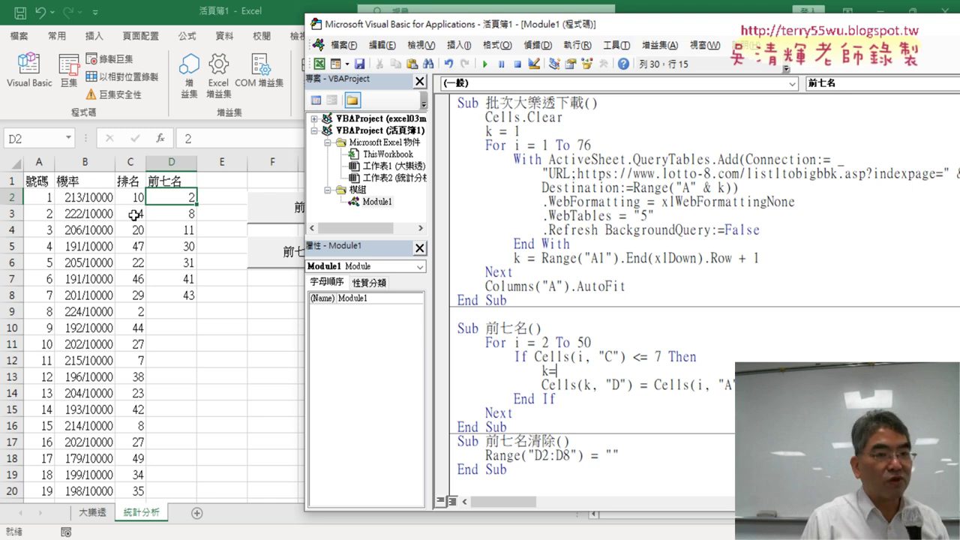
pyautogui.click(629, 357)
pyautogui.press('Return')
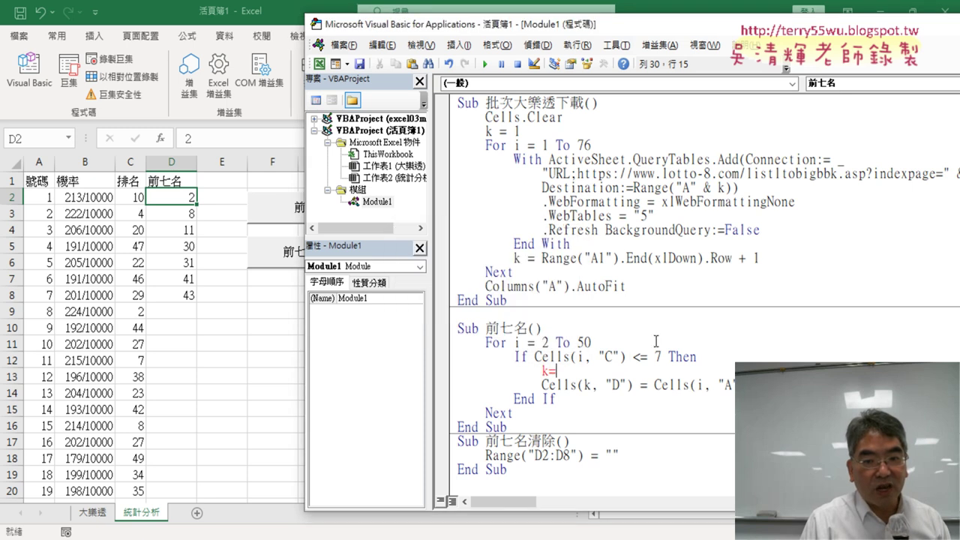
pyautogui.moveTo(627, 357)
pyautogui.mouseDown()
pyautogui.moveTo(537, 357)
pyautogui.moveTo(574, 371)
pyautogui.mouseUp()
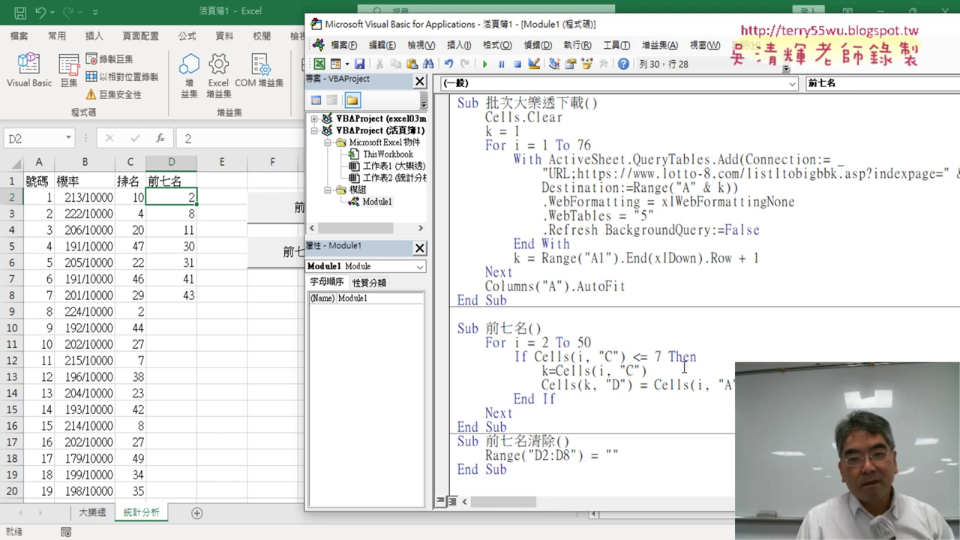
pyautogui.write('+ ')
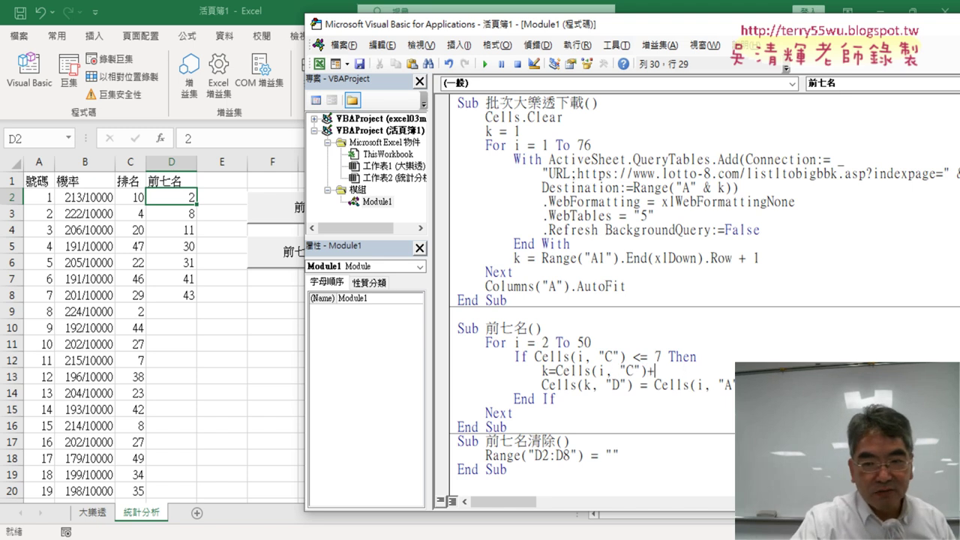
pyautogui.write('1')
pyautogui.click(661, 274)
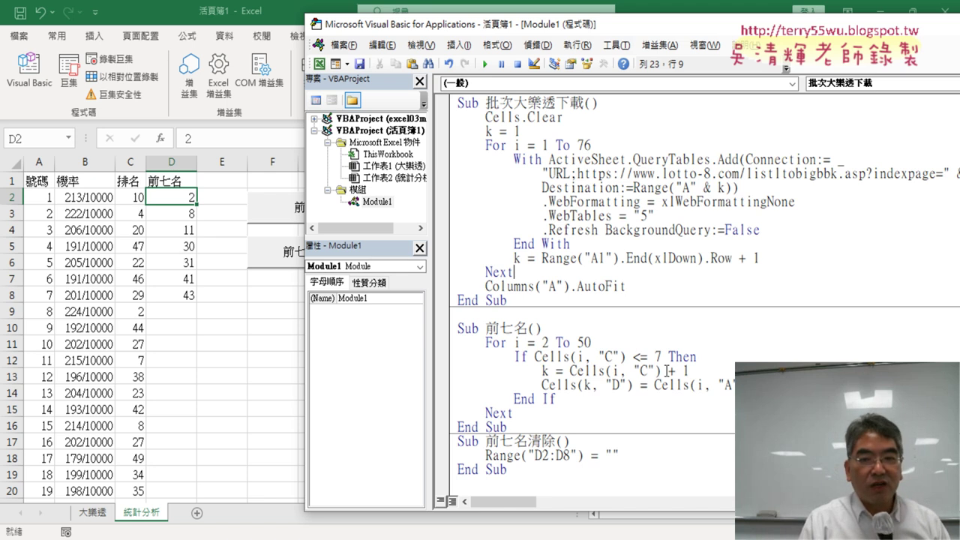
# Step: Highlight Cells(i, "C"), the + 1 offset and the k row index in Cells(k, "D") to explain them
pyautogui.moveTo(687, 371); pyautogui.dragTo(569, 371)
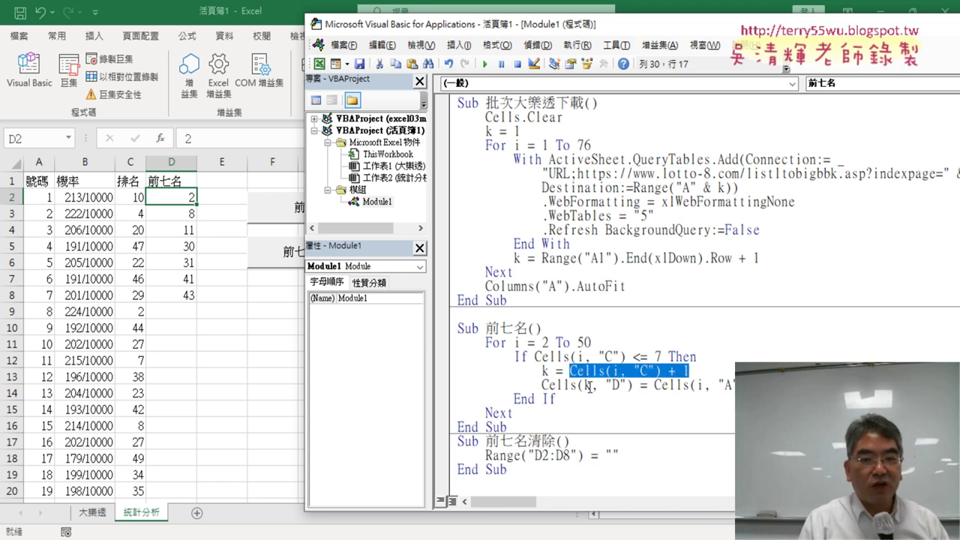
pyautogui.doubleClick(588, 384)
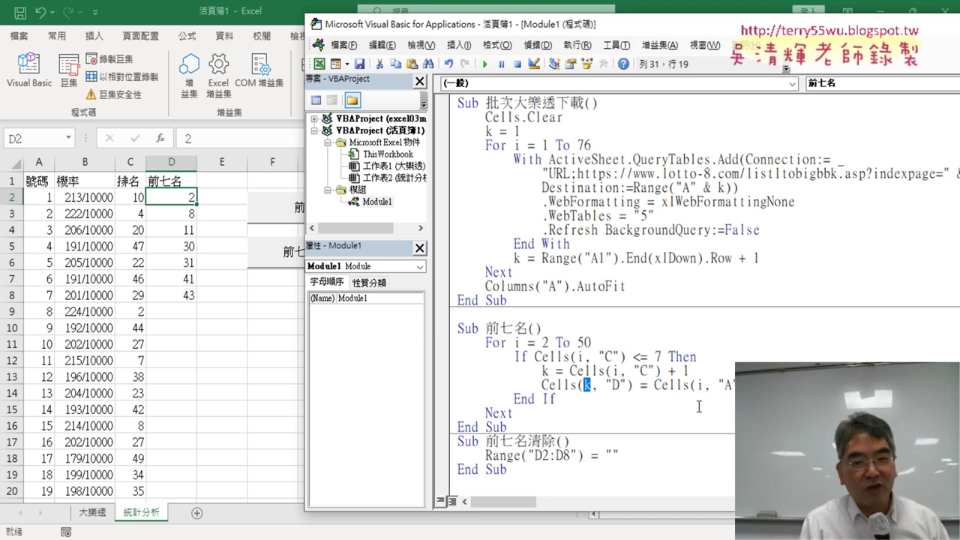
pyautogui.moveTo(689, 370); pyautogui.dragTo(542, 371)
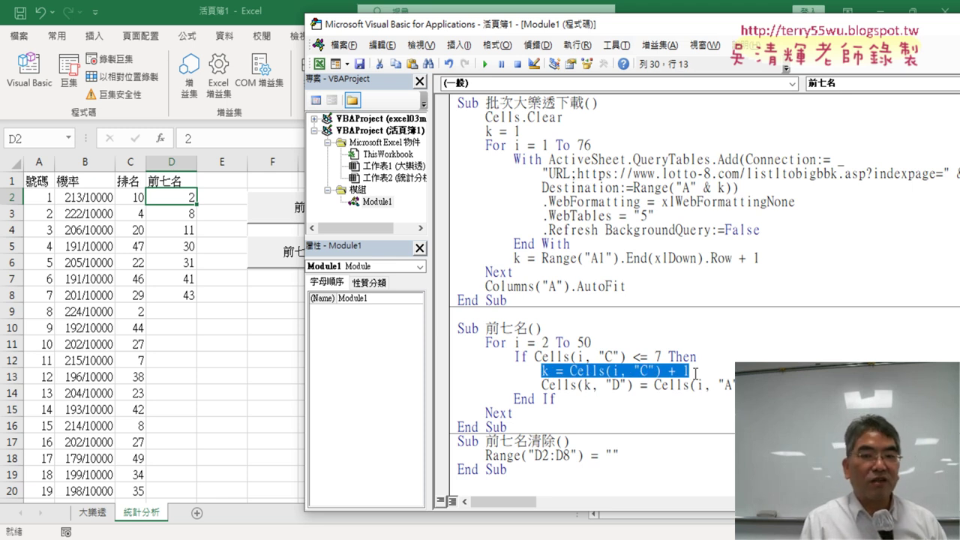
pyautogui.click(694, 372)
pyautogui.moveTo(661, 371); pyautogui.dragTo(568, 370)
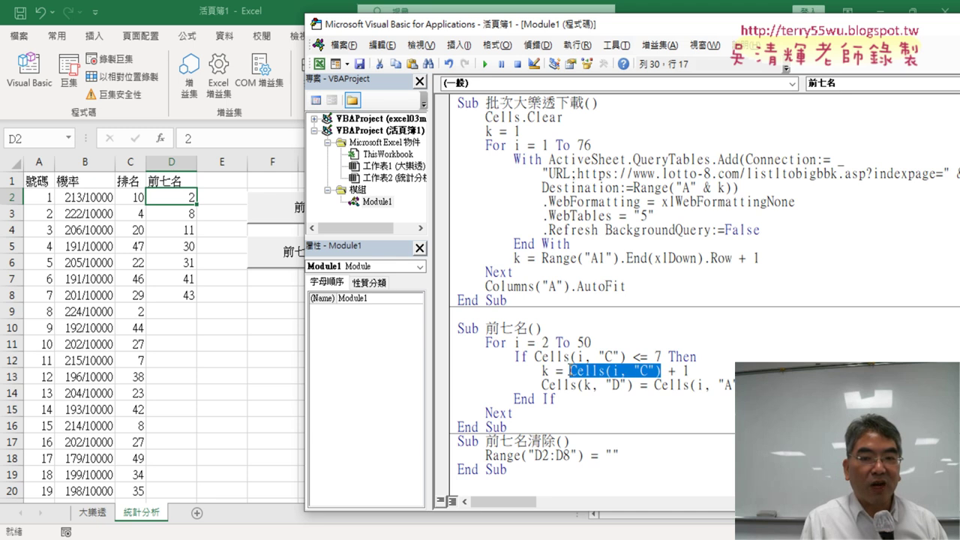
pyautogui.moveTo(689, 371); pyautogui.dragTo(668, 370)
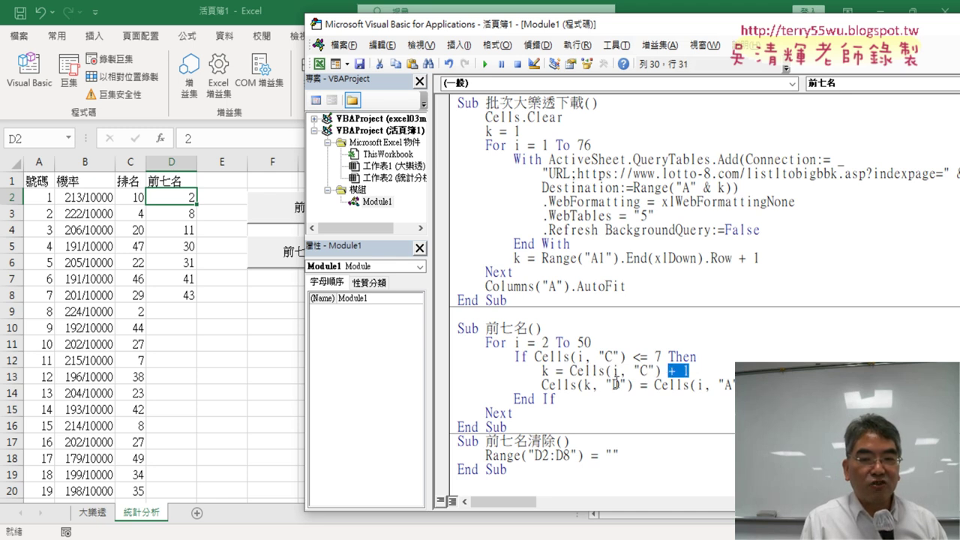
pyautogui.moveTo(593, 385); pyautogui.dragTo(584, 385)
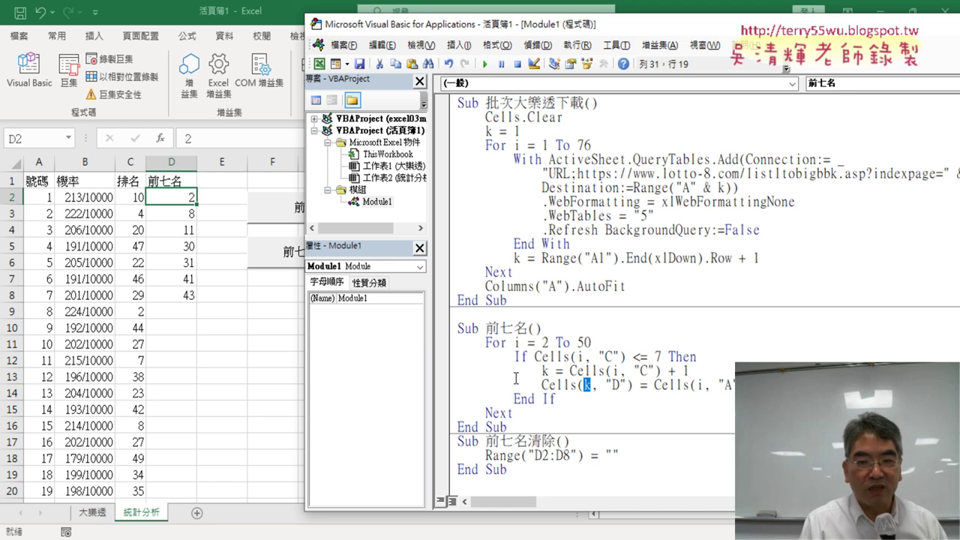
# Step: Run the revised 前七名 macro and confirm number 41 in row 42 holds rank 1
pyautogui.click(486, 65)
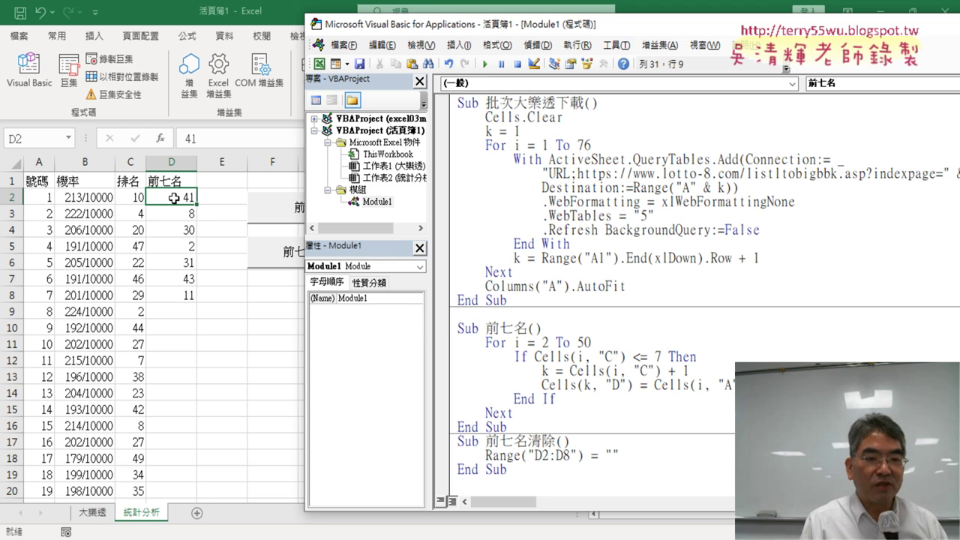
pyautogui.click(131, 386)
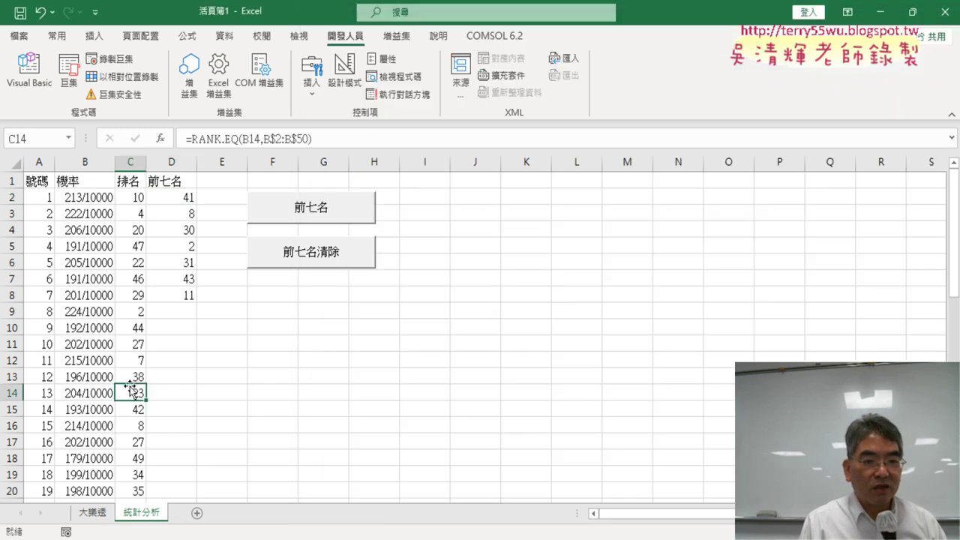
pyautogui.scroll(-4, 130, 386)
pyautogui.scroll(-3, 132, 385)
pyautogui.scroll(-4, 133, 384)
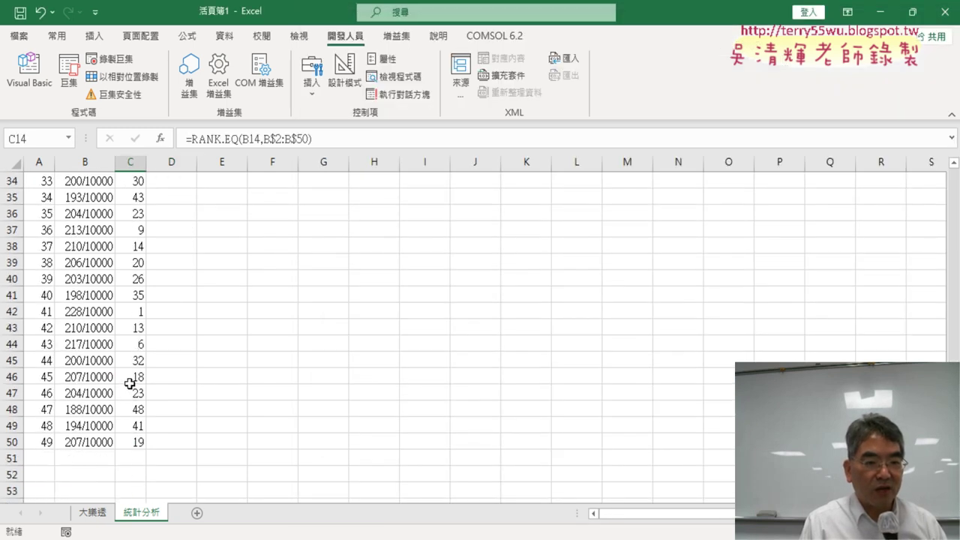
pyautogui.click(137, 315)
pyautogui.click(41, 312)
# Step: Scroll through the ranked rows, then select D2:D8 showing 41, 8, 30, 2, 31, 43, 11
pyautogui.scroll(5, 75, 338)
pyautogui.scroll(4, 89, 340)
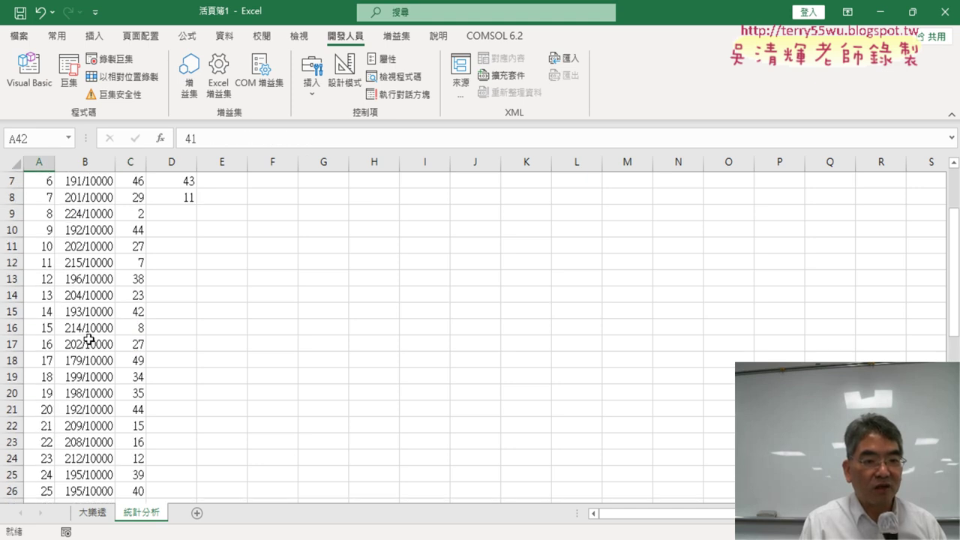
pyautogui.scroll(2, 89, 339)
pyautogui.scroll(-4, 89, 339)
pyautogui.scroll(-1, 89, 339)
pyautogui.scroll(-2, 90, 340)
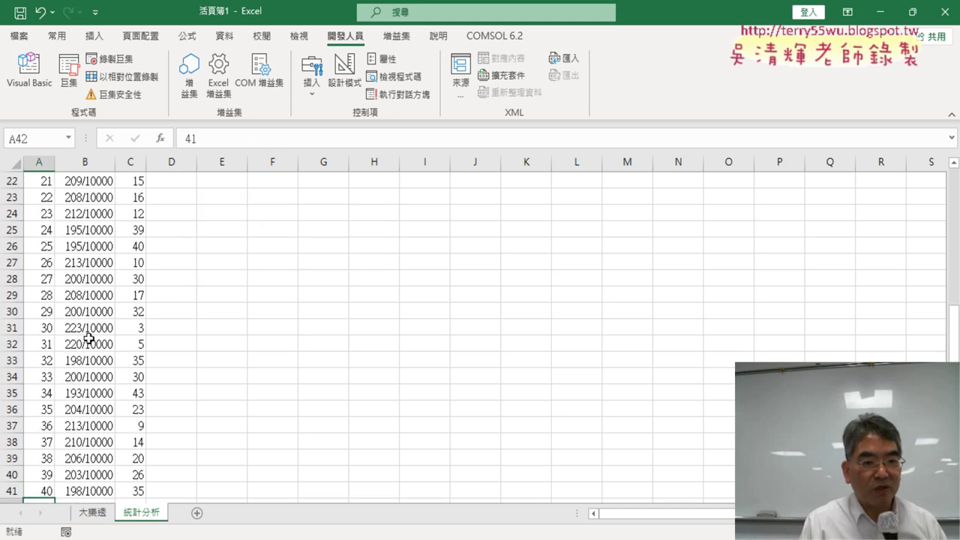
pyautogui.scroll(-3, 90, 340)
pyautogui.scroll(-1, 89, 340)
pyautogui.scroll(2, 89, 340)
pyautogui.scroll(2, 89, 340)
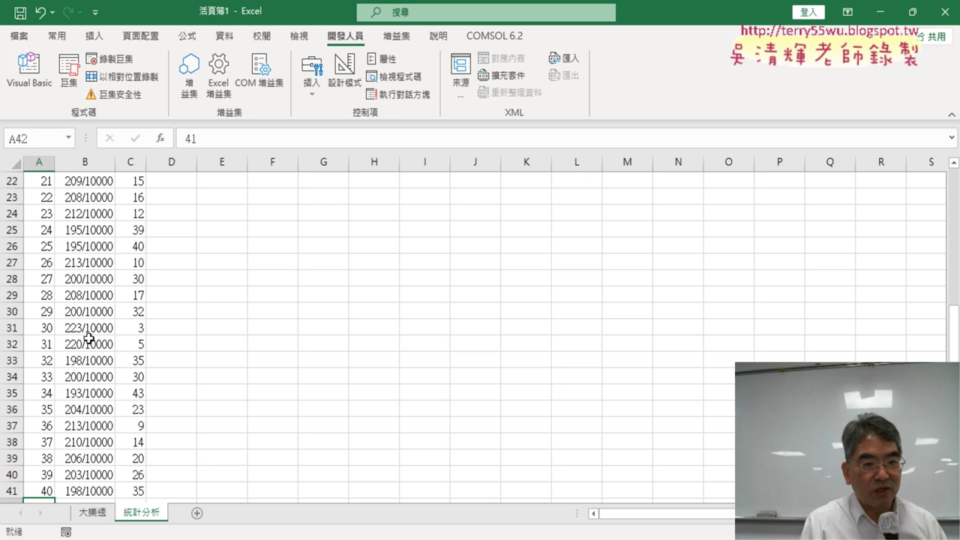
pyautogui.scroll(2, 90, 339)
pyautogui.scroll(1, 90, 340)
pyautogui.scroll(1, 89, 339)
pyautogui.scroll(1, 89, 340)
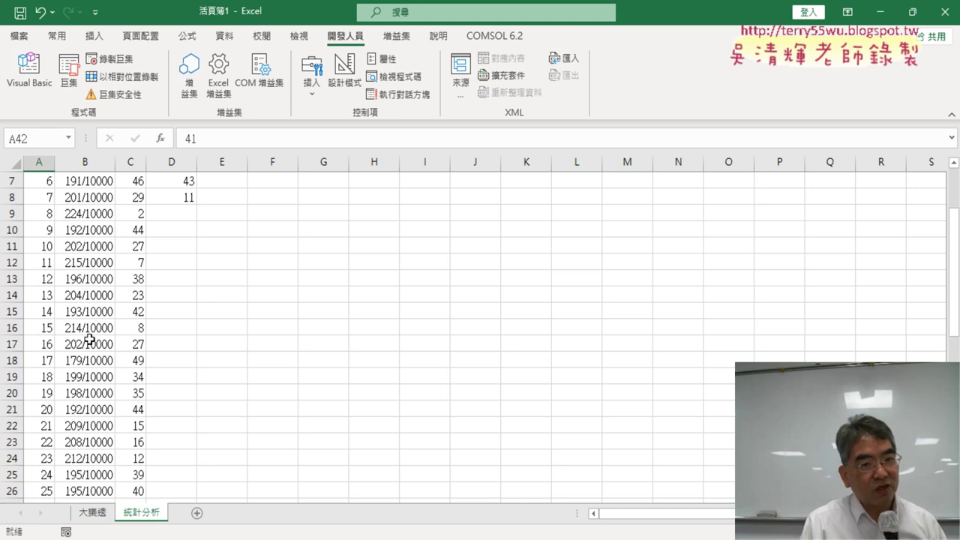
pyautogui.scroll(1, 89, 339)
pyautogui.moveTo(138, 263); pyautogui.dragTo(45, 265)
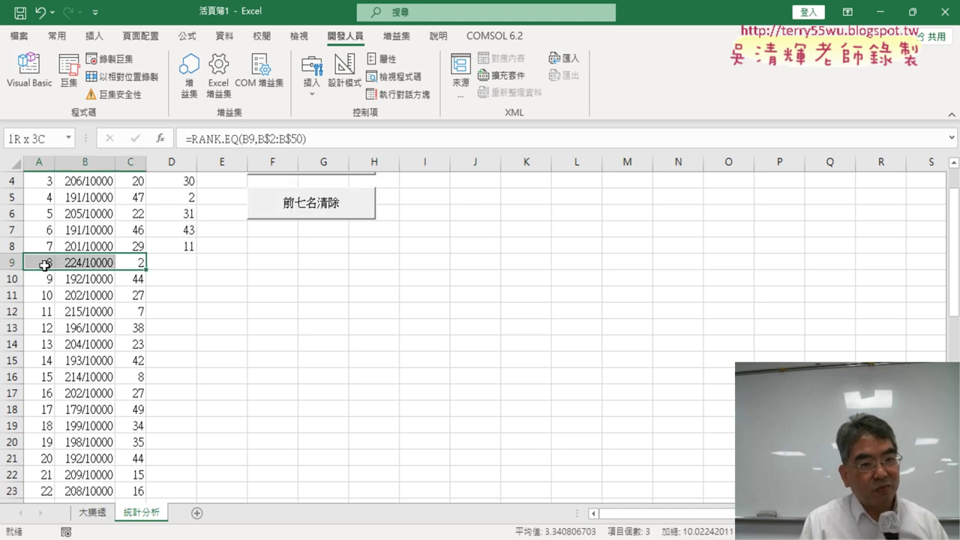
pyautogui.scroll(1, 45, 265)
pyautogui.moveTo(182, 198); pyautogui.dragTo(187, 295)
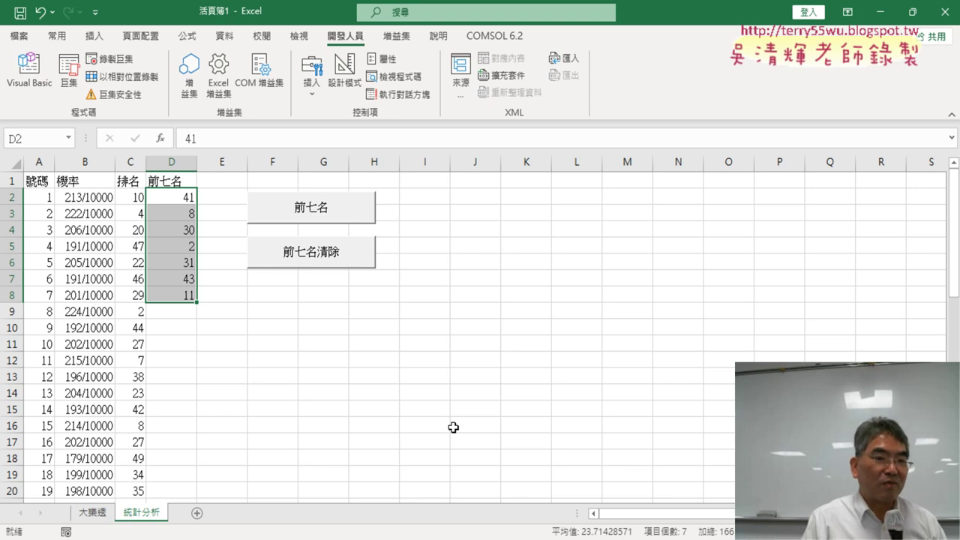
# Step: Open the Visual Basic editor and highlight the line k = Cells(i, "C") + 1
pyautogui.click(34, 84)
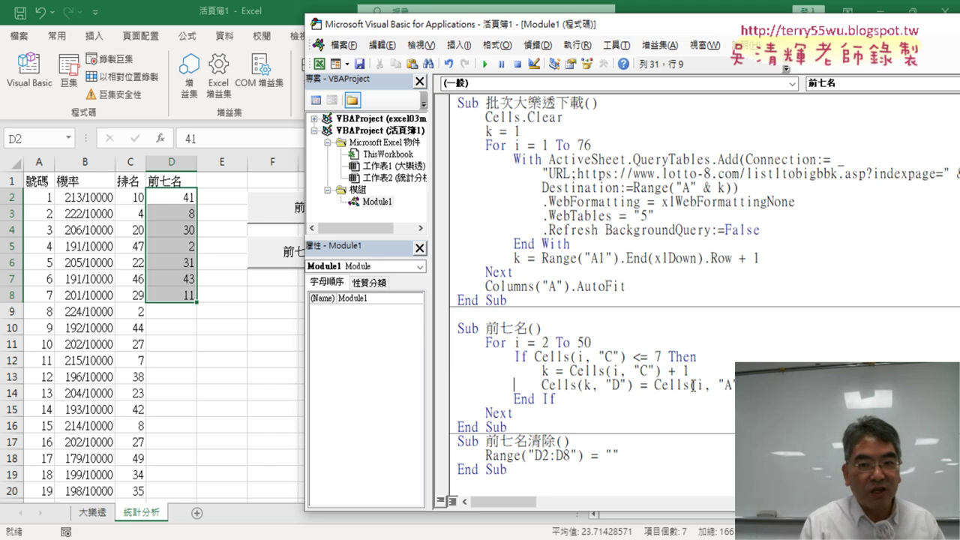
pyautogui.moveTo(689, 370); pyautogui.dragTo(541, 370)
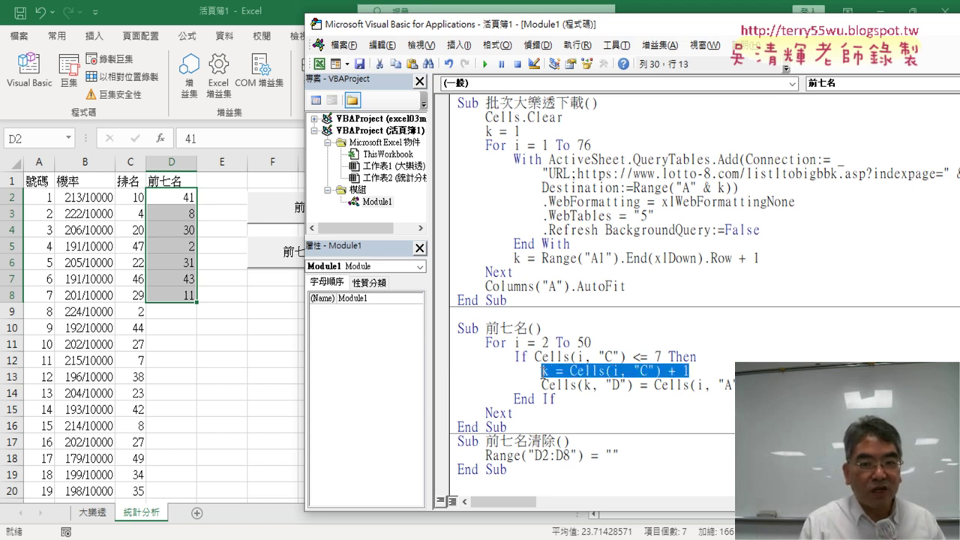
pyautogui.moveTo(420, 534)
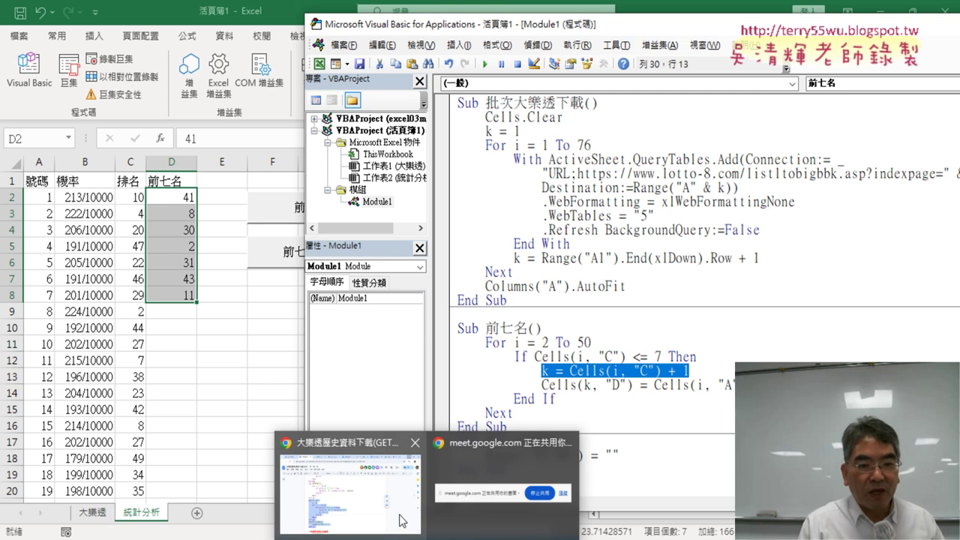
pyautogui.click(400, 459)
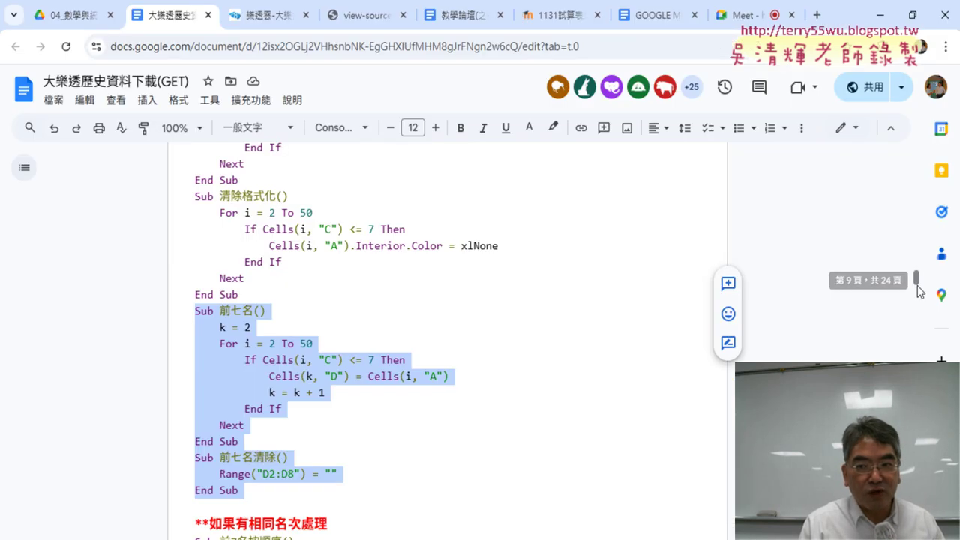
pyautogui.scroll(-1, 358, 389)
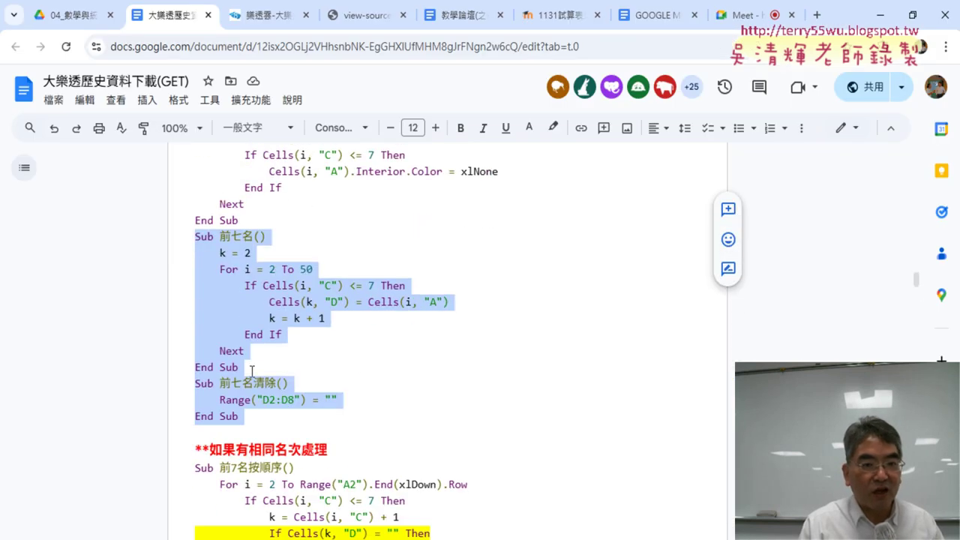
pyautogui.click(881, 21)
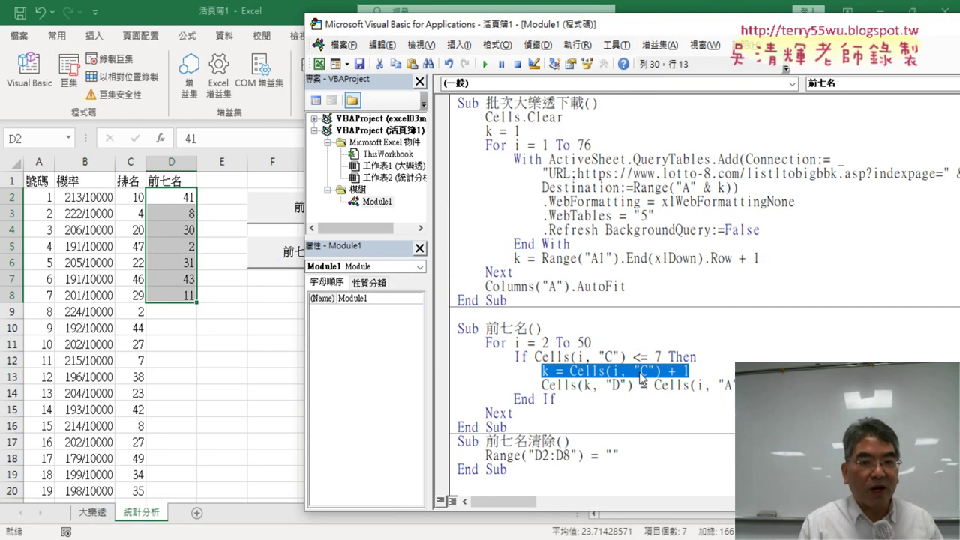
# Step: Highlight the Cells(k, "D") output line and the Cells(i, "C") rank lookup in the macro code
pyautogui.click(639, 370)
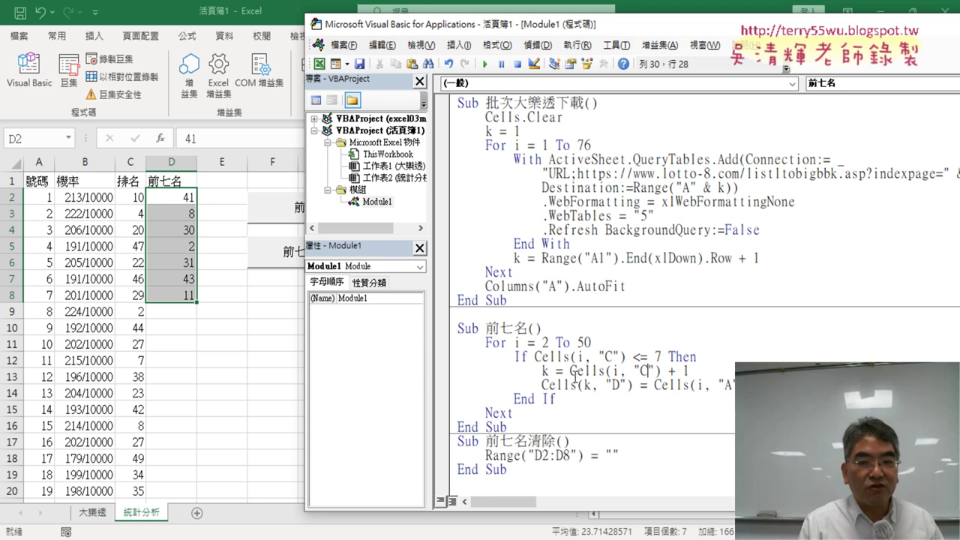
pyautogui.moveTo(542, 384)
pyautogui.mouseDown()
pyautogui.moveTo(746, 384)
pyautogui.moveTo(570, 371)
pyautogui.mouseUp()
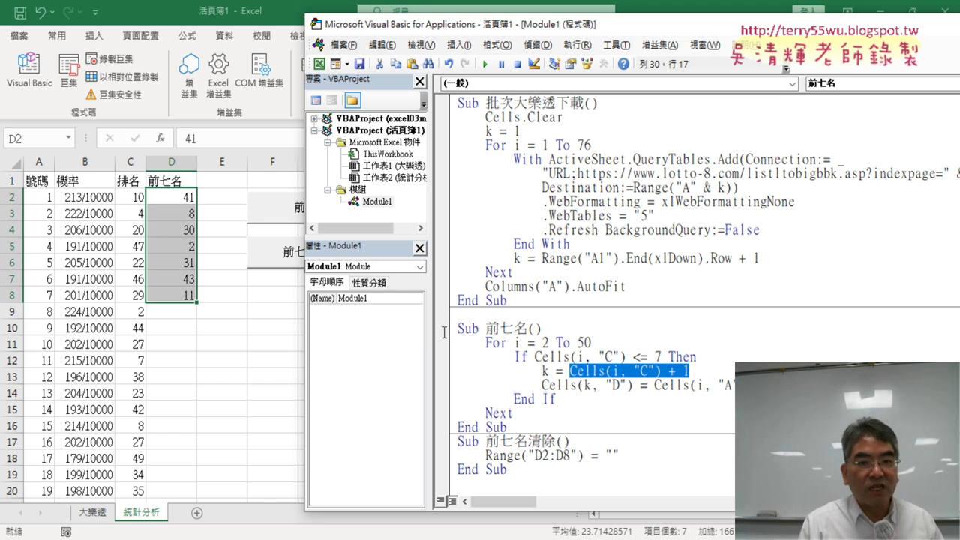
pyautogui.click(663, 370)
pyautogui.moveTo(663, 370); pyautogui.dragTo(570, 370)
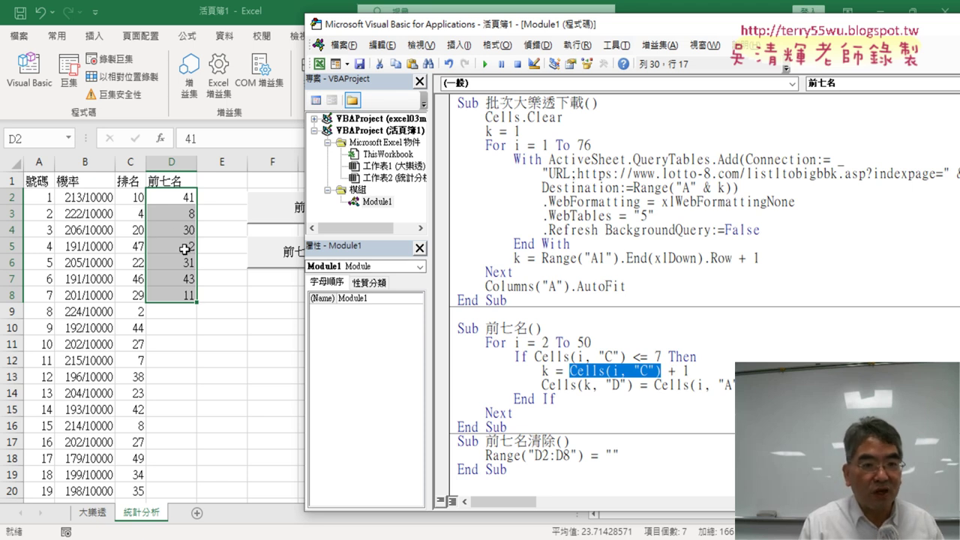
# Step: Select results D2:D8, then save to Desktop as Excel Macro-Enabled Workbook 活頁簿1.xlsm
pyautogui.click(181, 198)
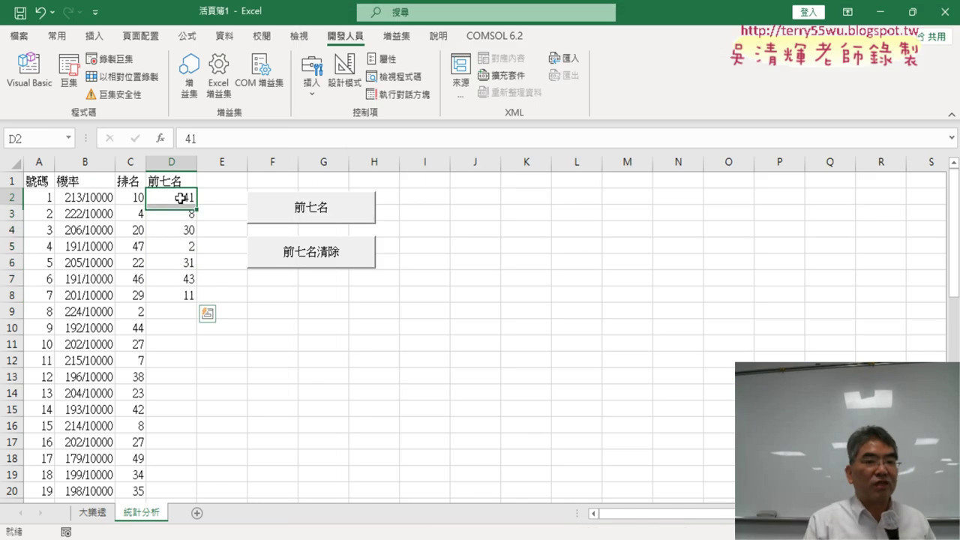
pyautogui.moveTo(180, 198); pyautogui.dragTo(175, 291)
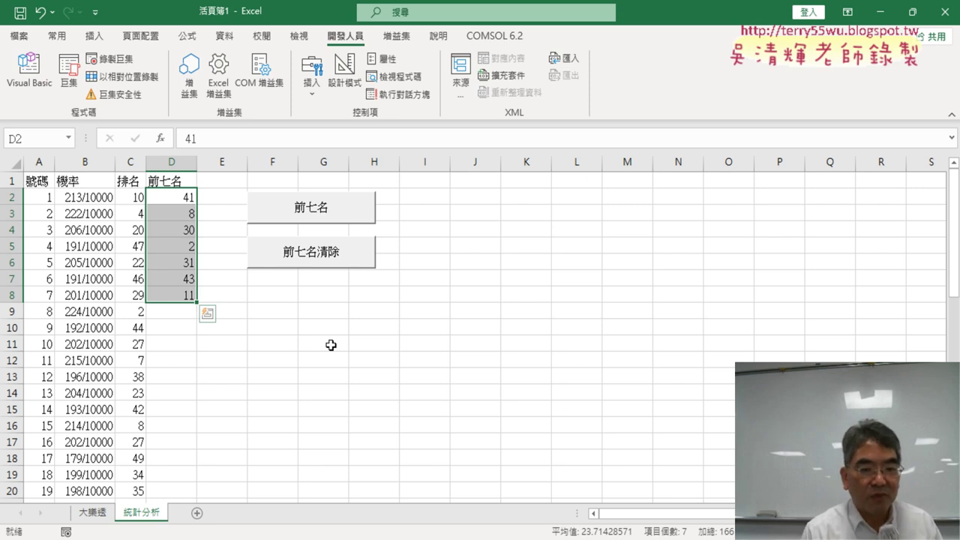
pyautogui.click(13, 38)
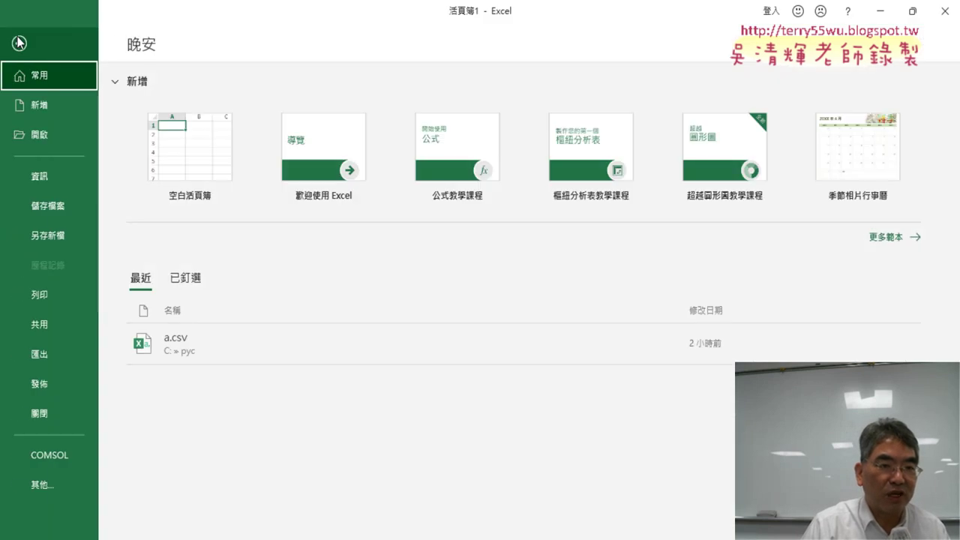
pyautogui.click(47, 235)
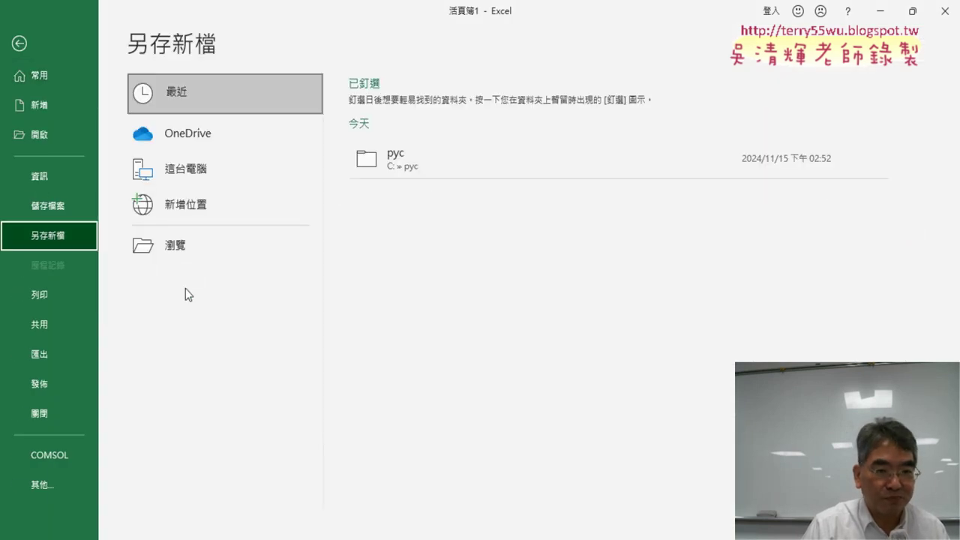
pyautogui.click(203, 243)
pyautogui.click(228, 267)
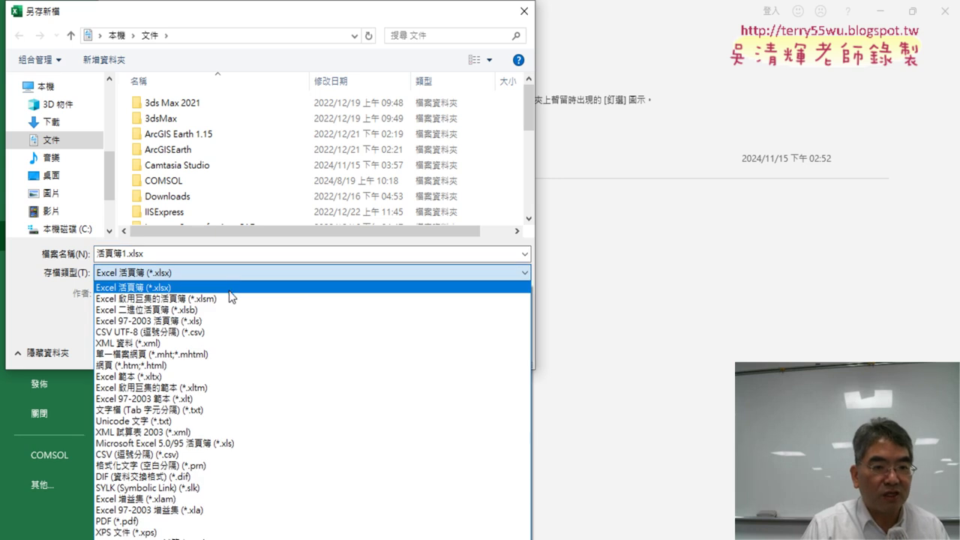
pyautogui.click(230, 299)
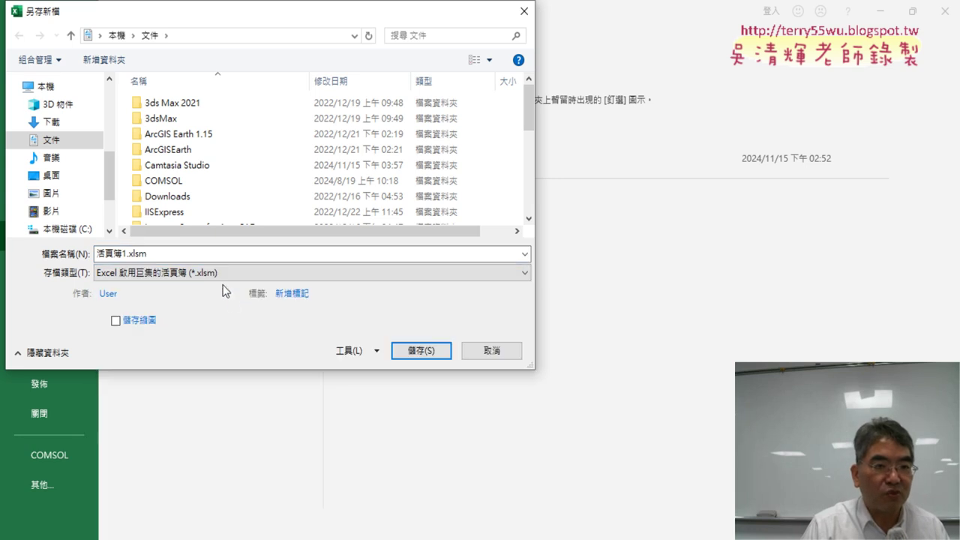
pyautogui.click(72, 176)
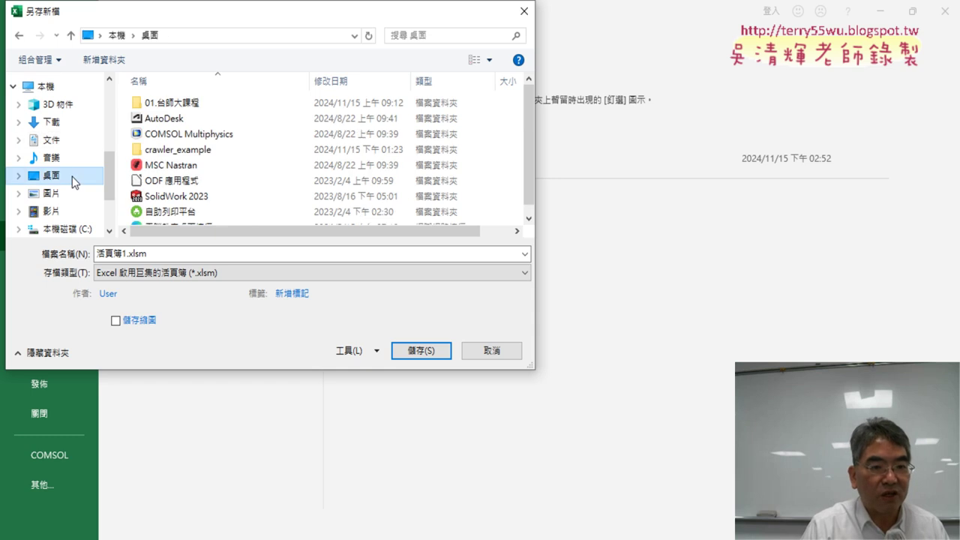
pyautogui.doubleClick(192, 252)
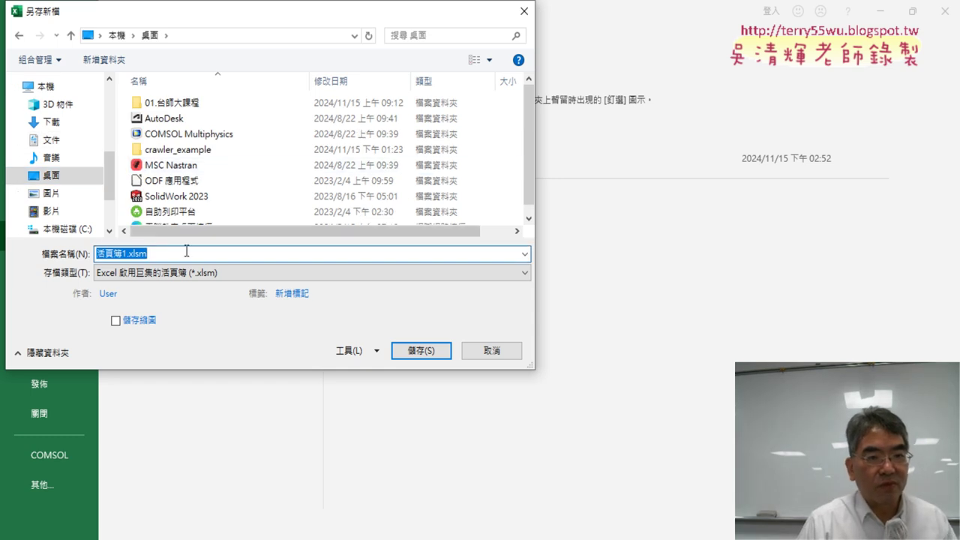
pyautogui.click(435, 353)
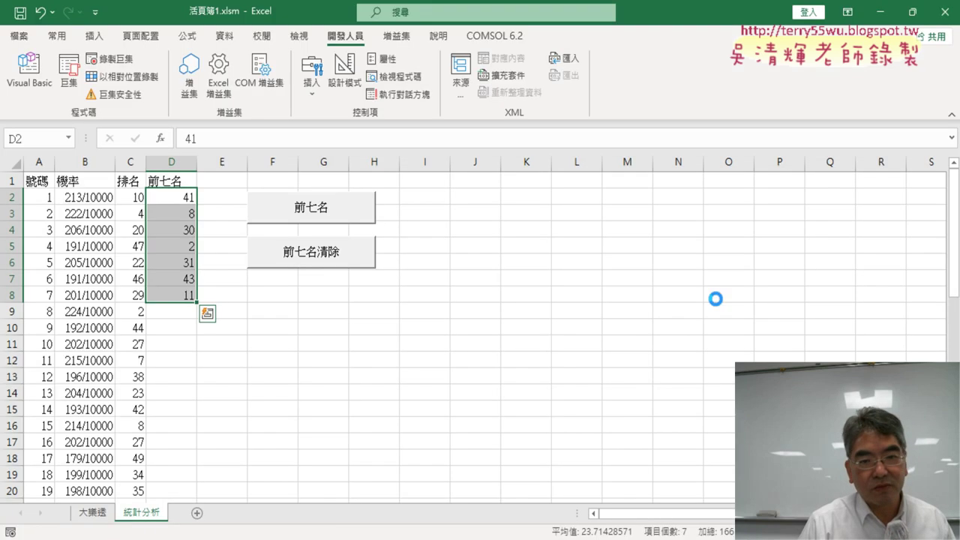